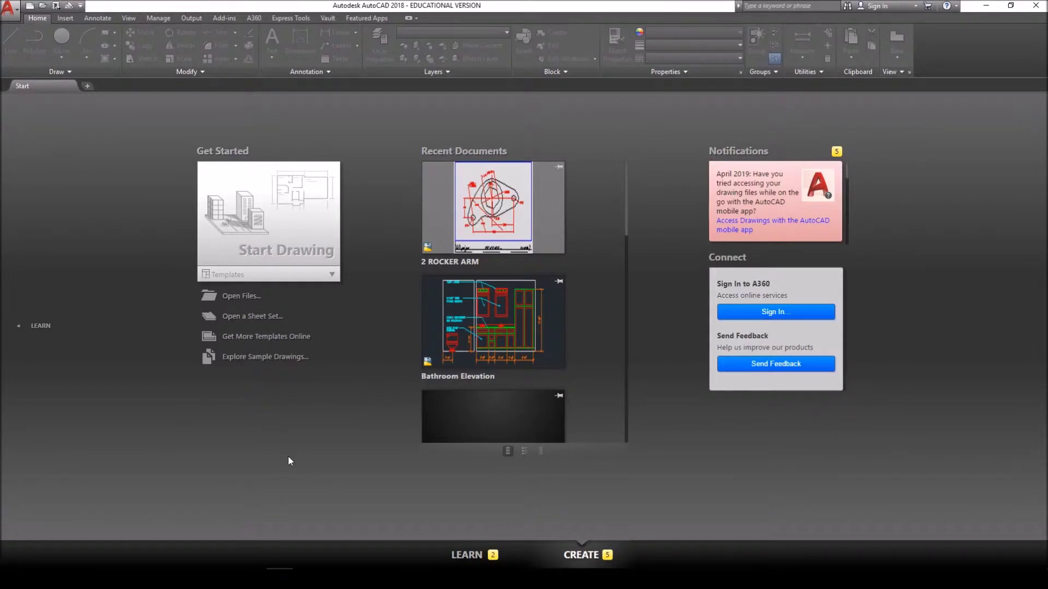
Step: Start a new blank drawing, switch the grid off and Zoom All (Z, A)
click(268, 252)
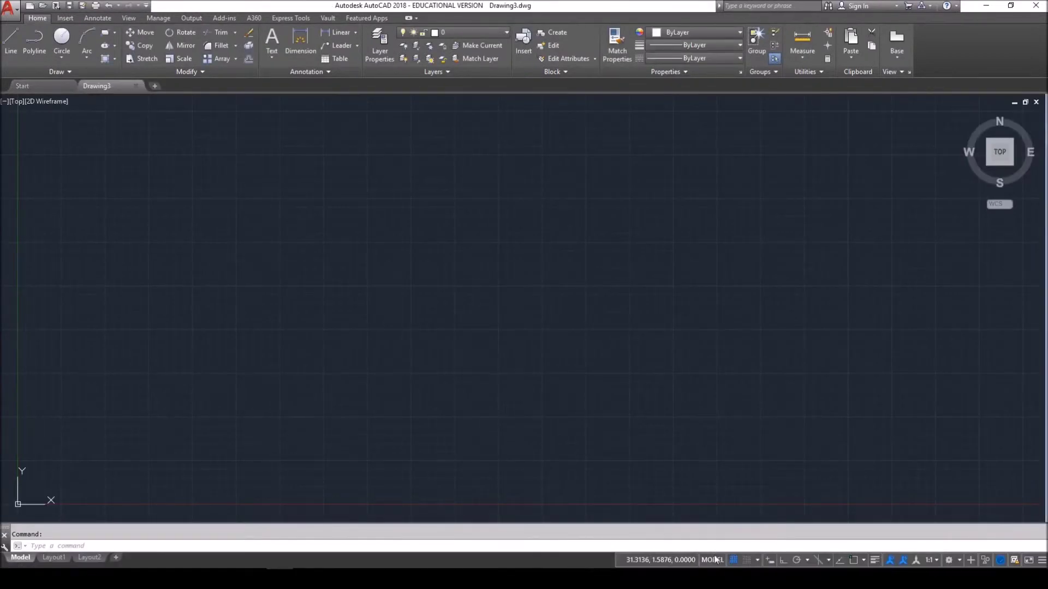
click(734, 560)
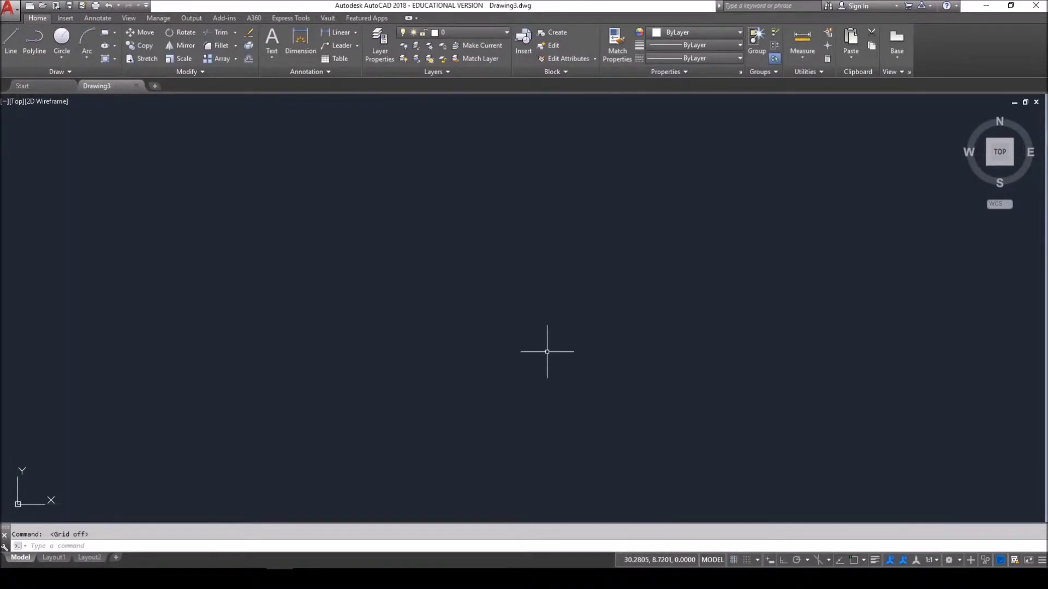
text(z)
key(Return)
text(a)
key(Return)
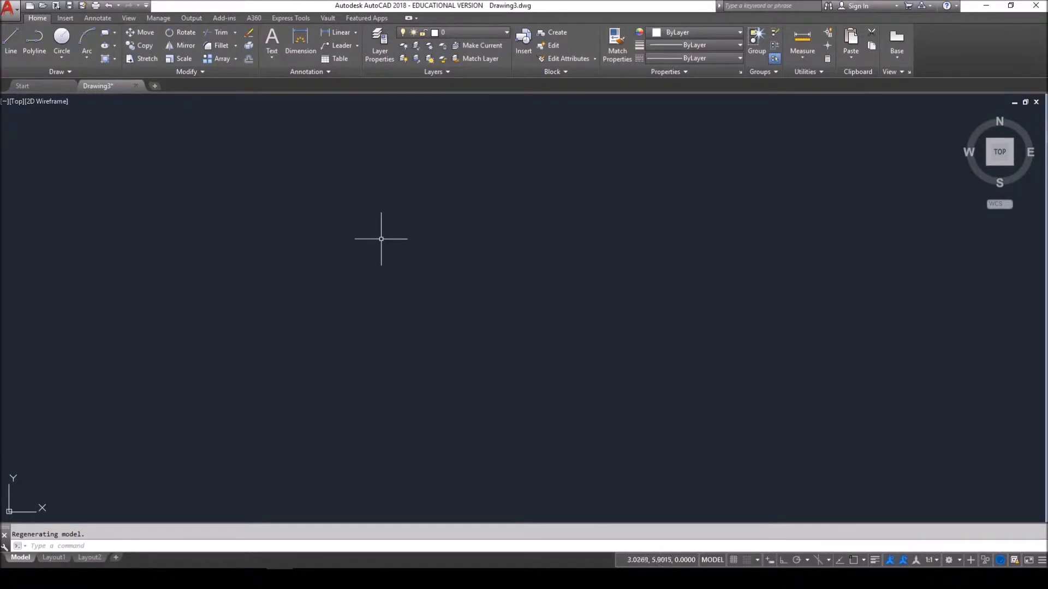
click(380, 51)
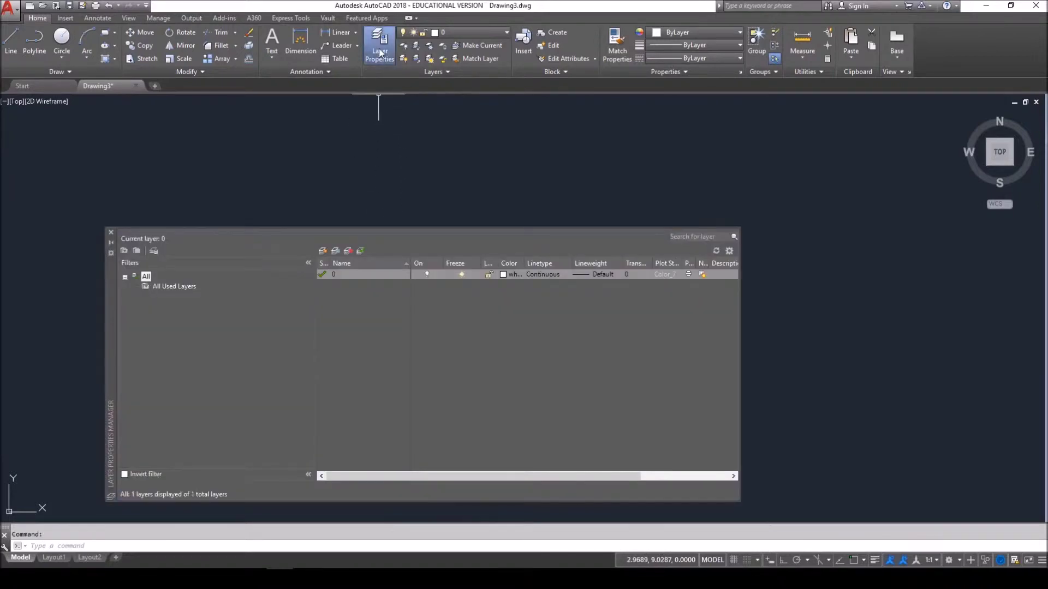
Step: Create two new layers named Ref and SM
click(323, 252)
text(Ref)
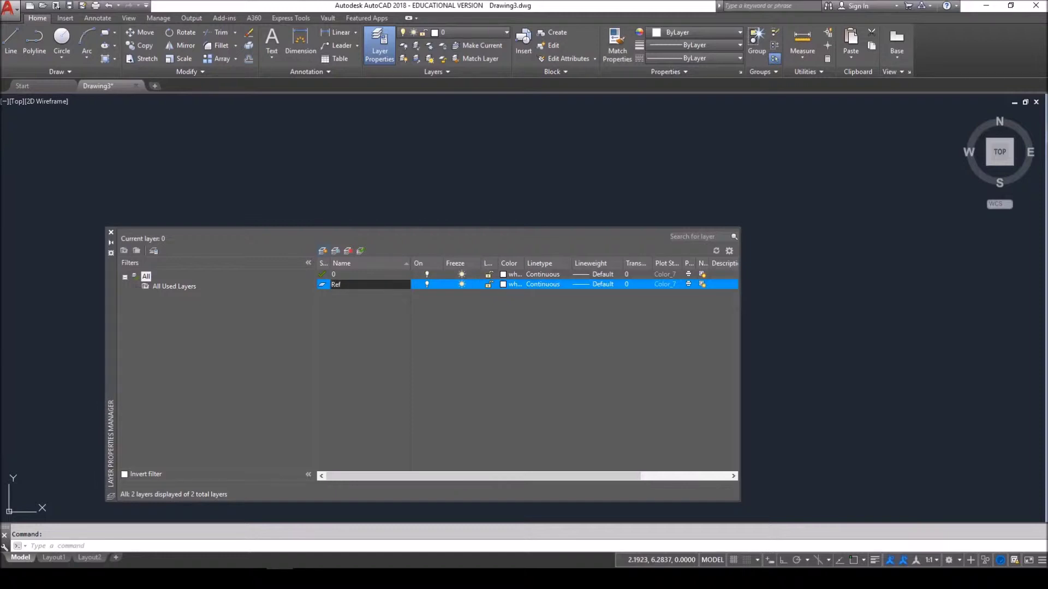
key(Return)
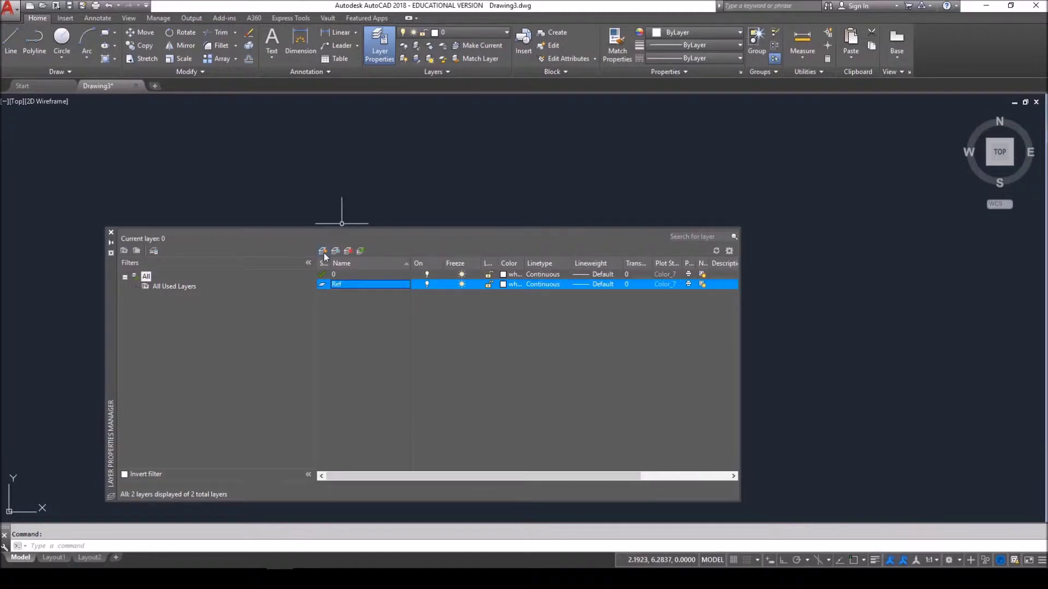
click(324, 253)
text(SM)
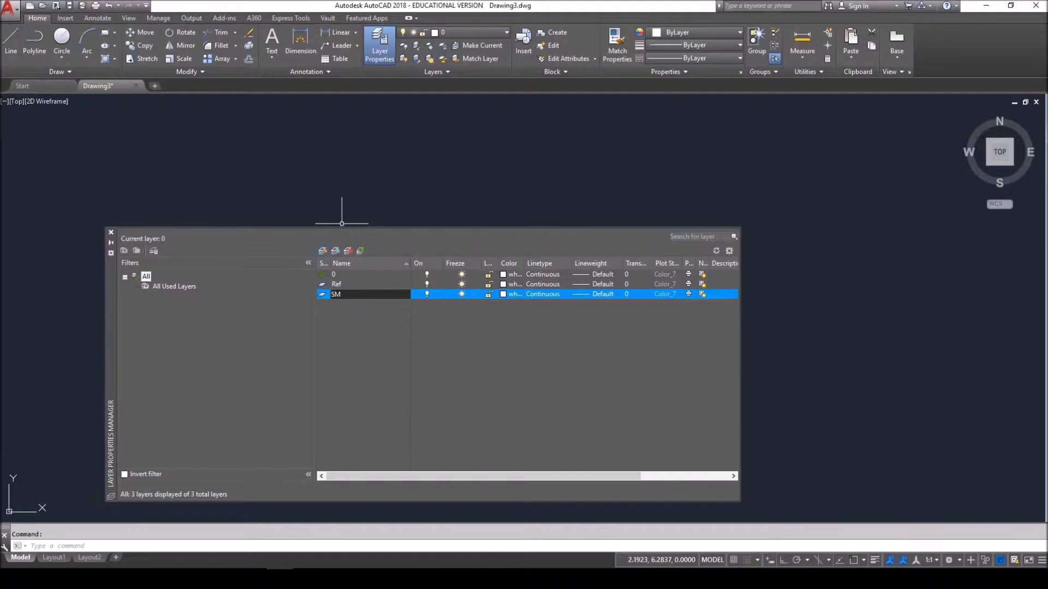
key(Return)
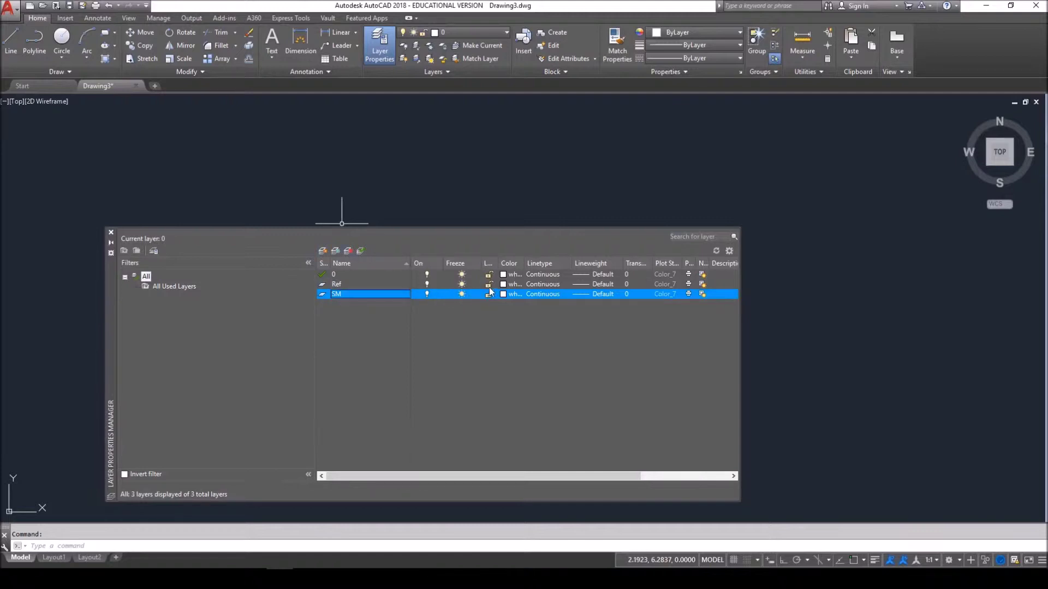
Step: Colour the Ref layer magenta and make it the current layer
click(503, 285)
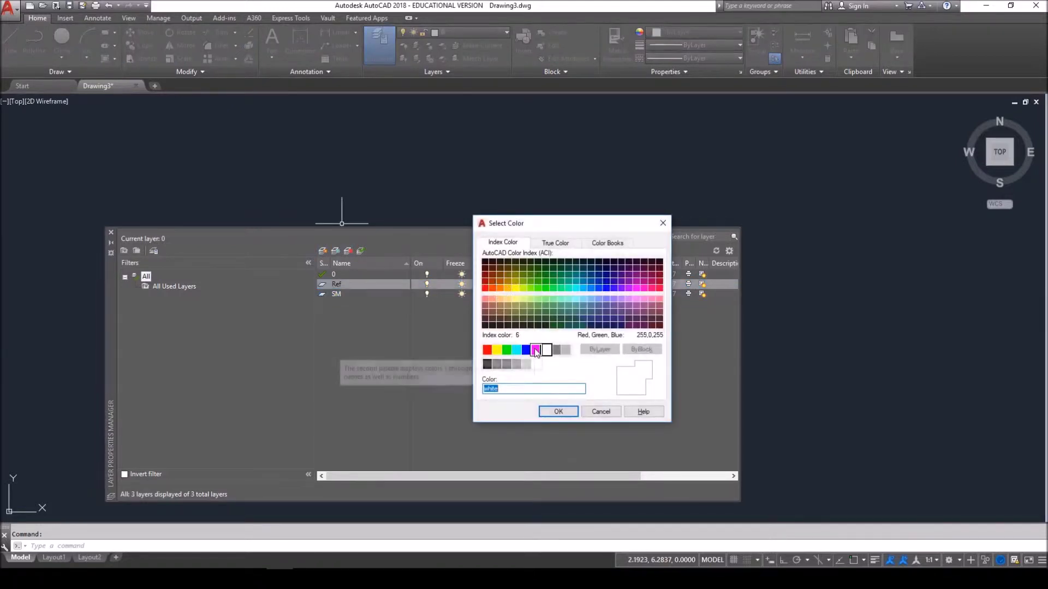
click(536, 350)
click(558, 412)
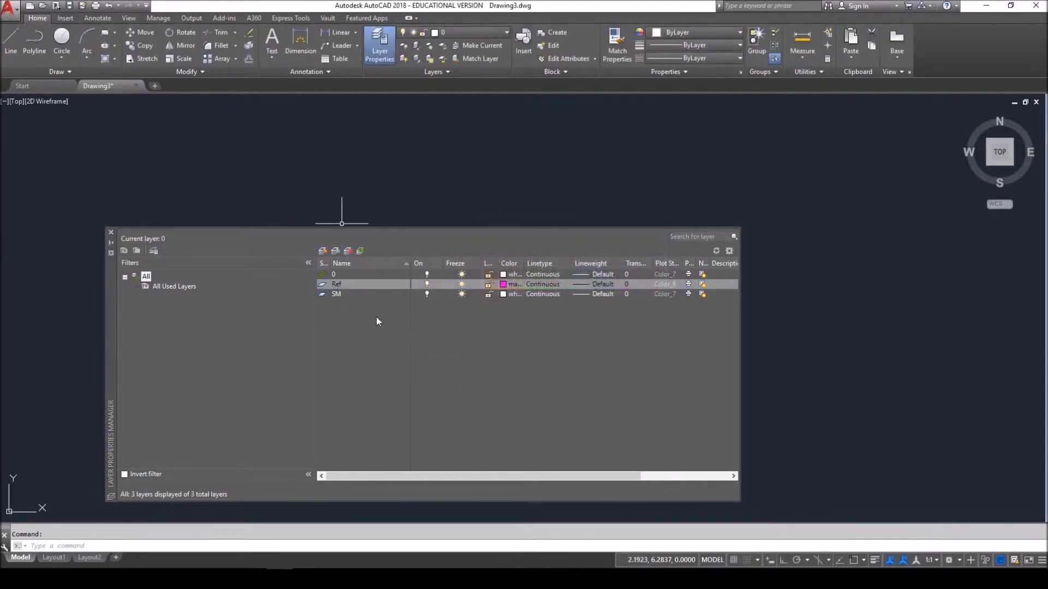
double_click(339, 284)
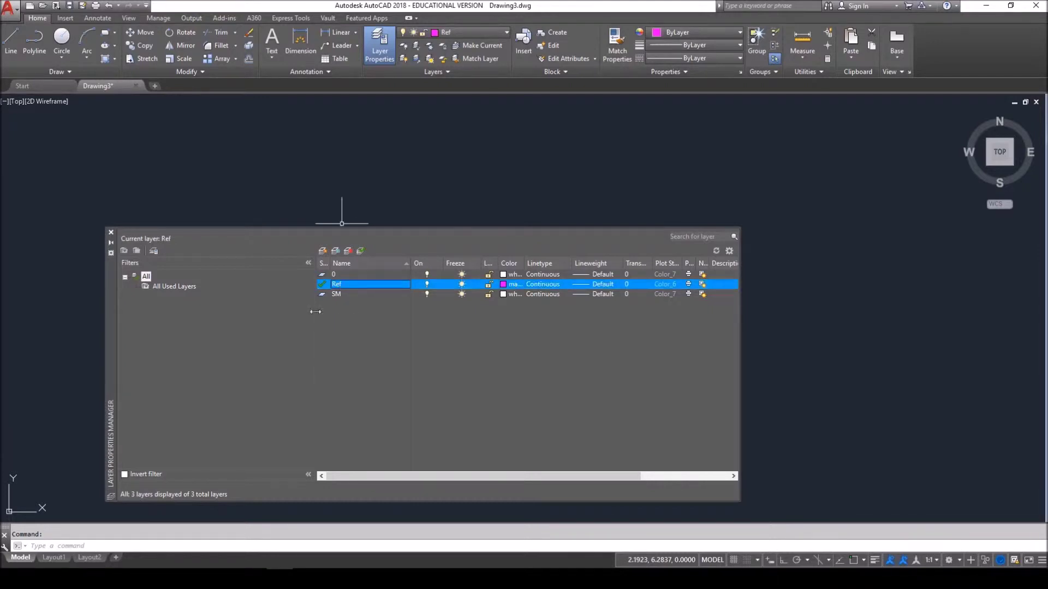
click(111, 232)
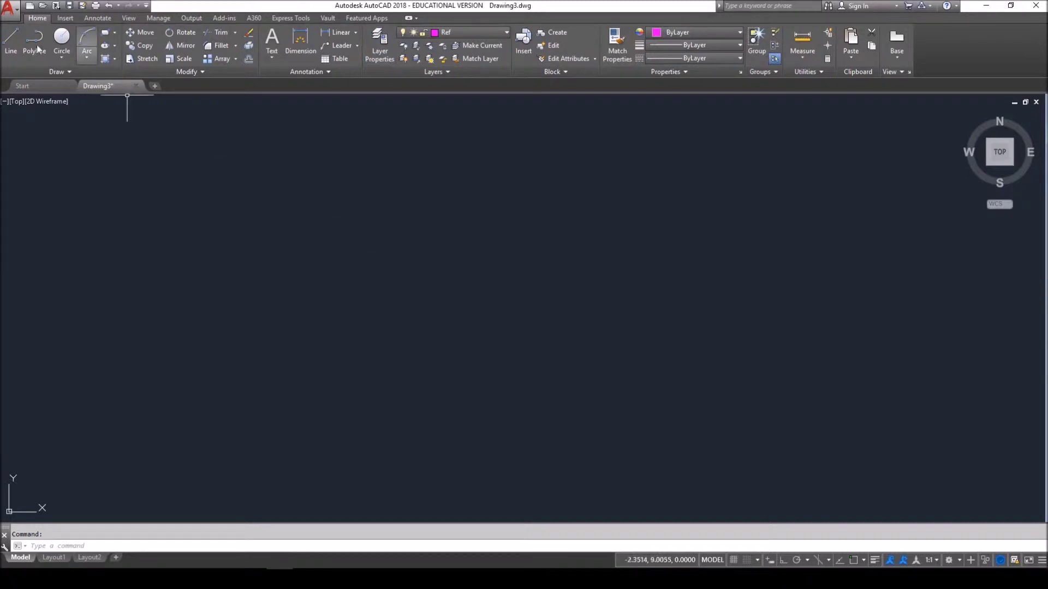
Step: Draw the reference lines @1.75<90, @5.62<0, then @3<180 back to the left
click(13, 40)
click(316, 410)
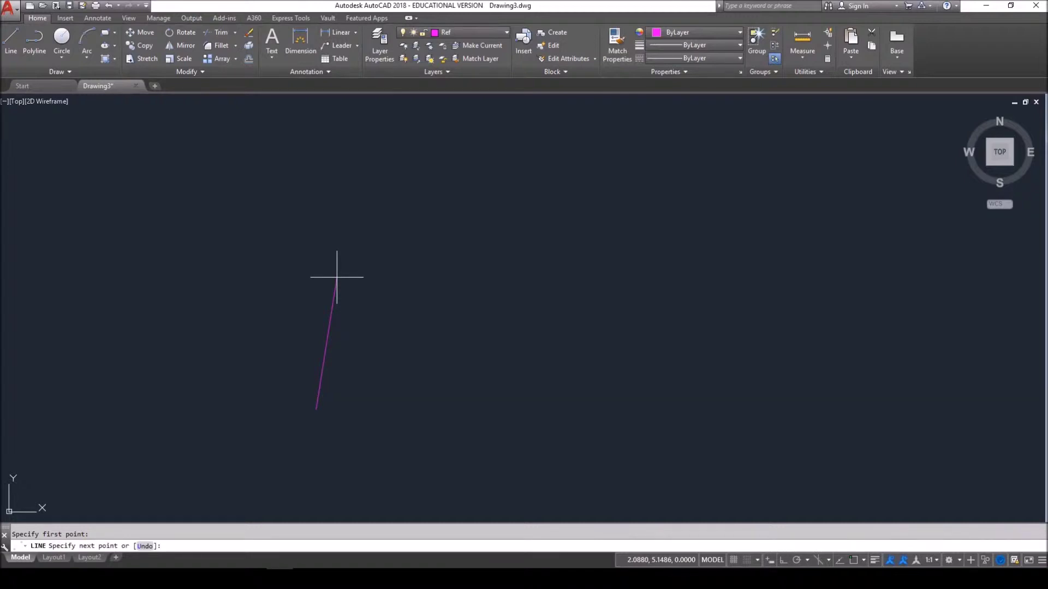
text(@1.7)
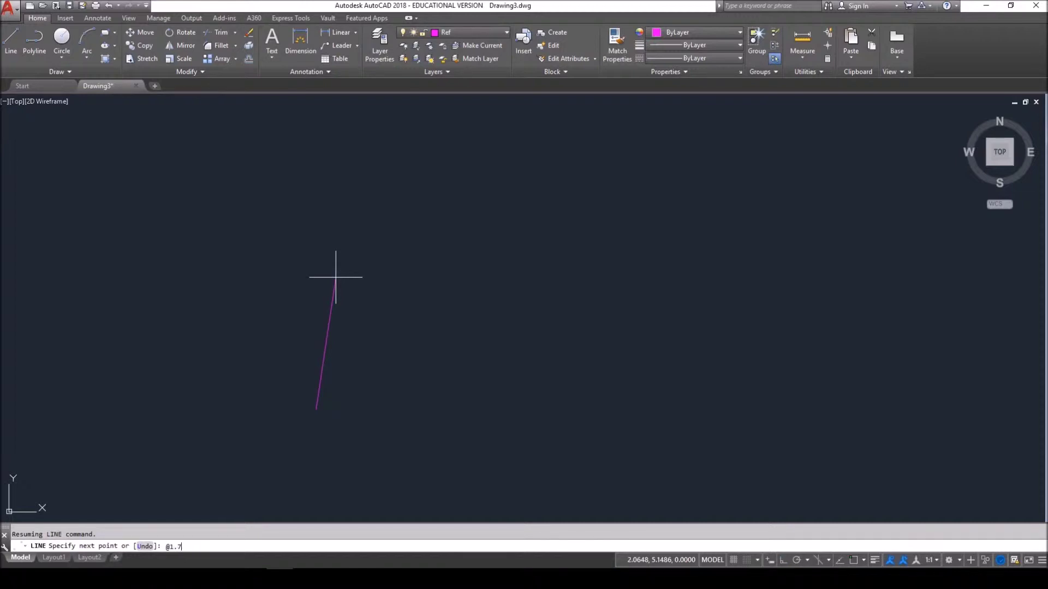
text(5<90)
key(Return)
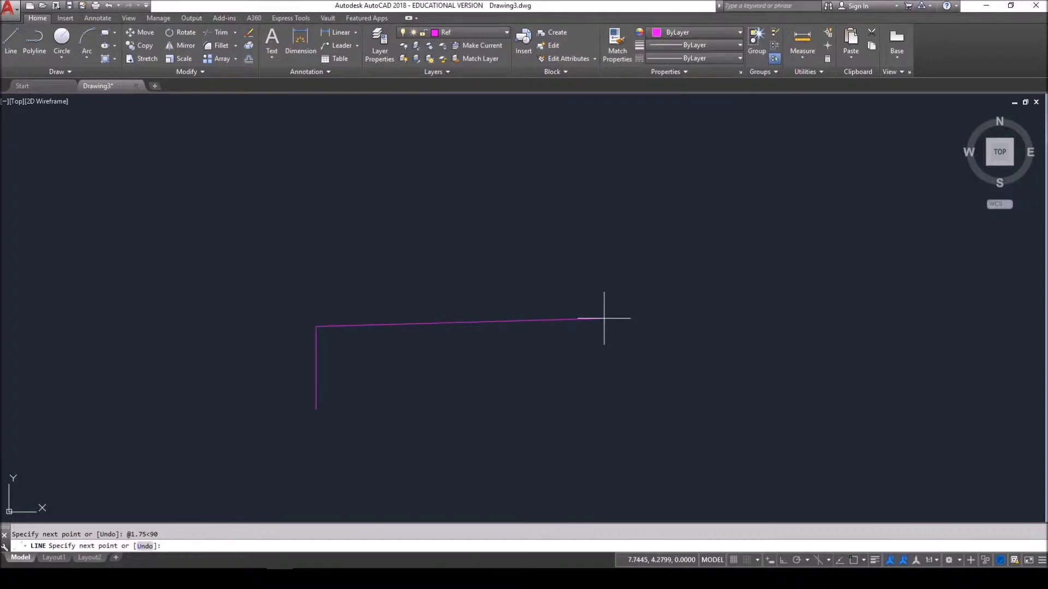
text(@5.62<0)
key(Return)
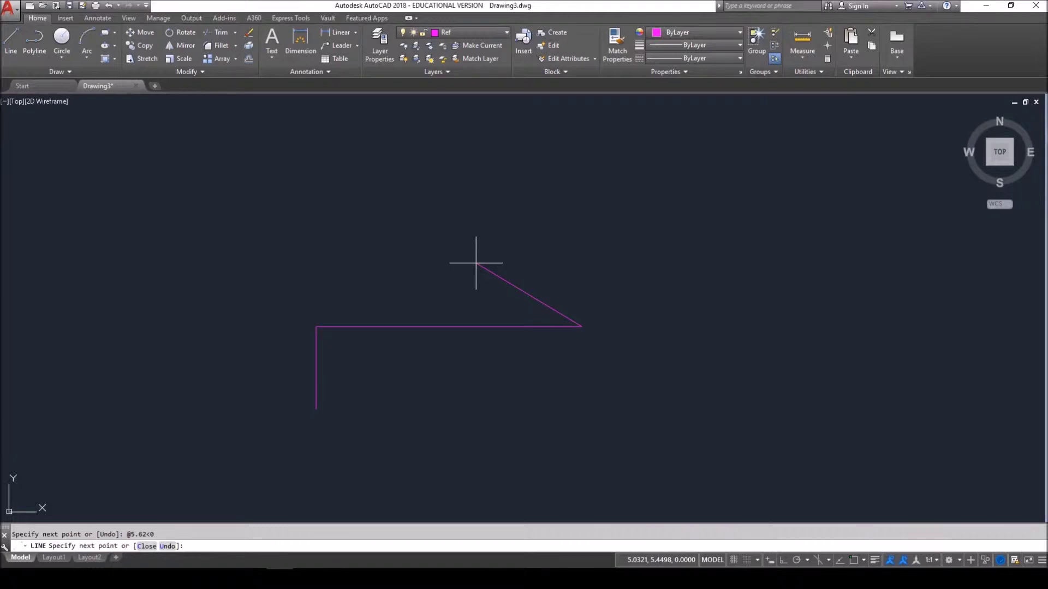
middle_click(476, 263)
text(@)
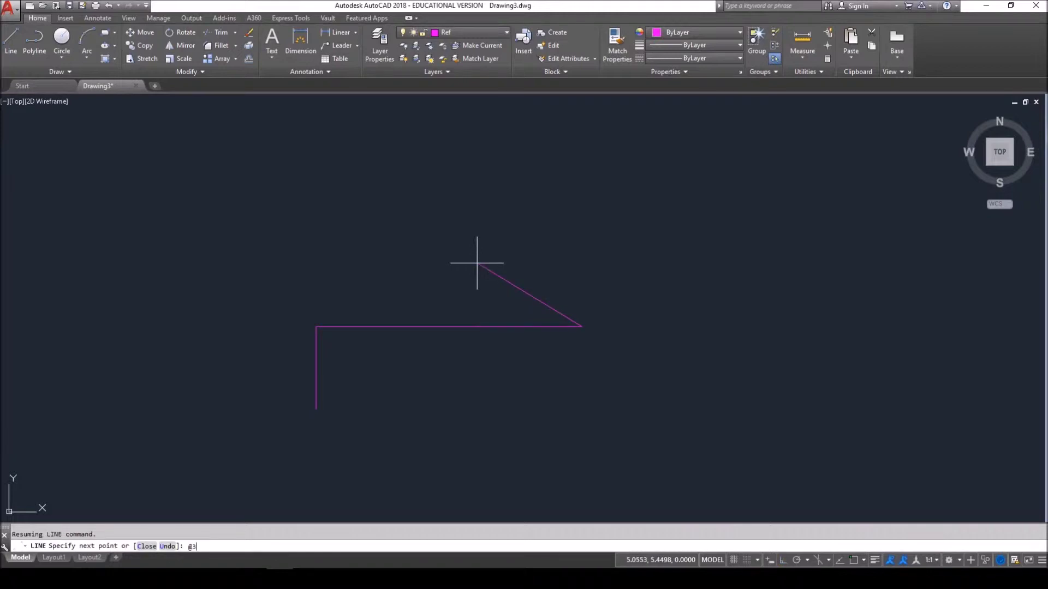
text(3<180)
key(Return)
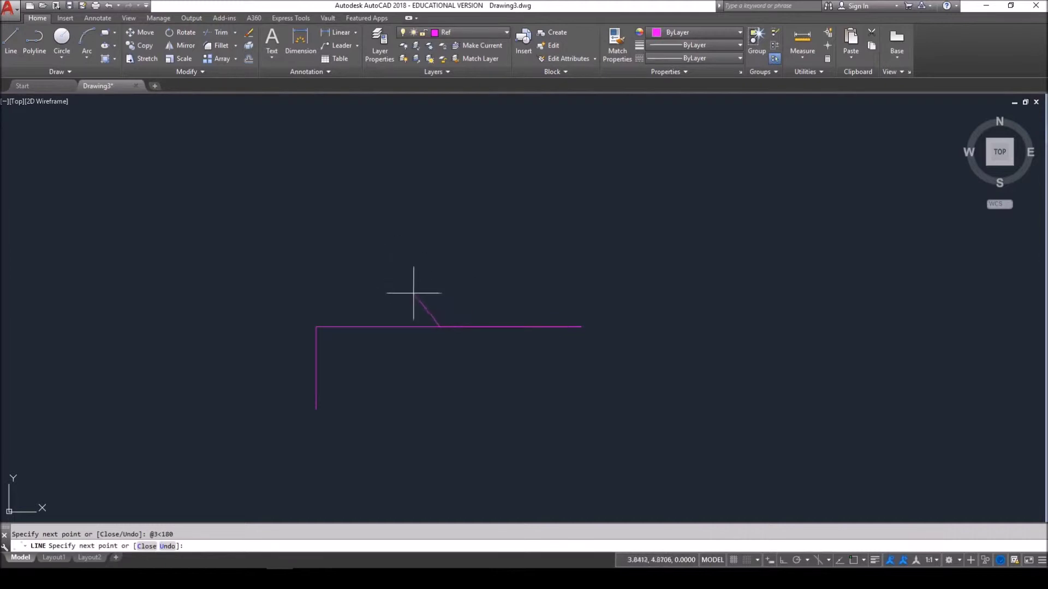
key(Escape)
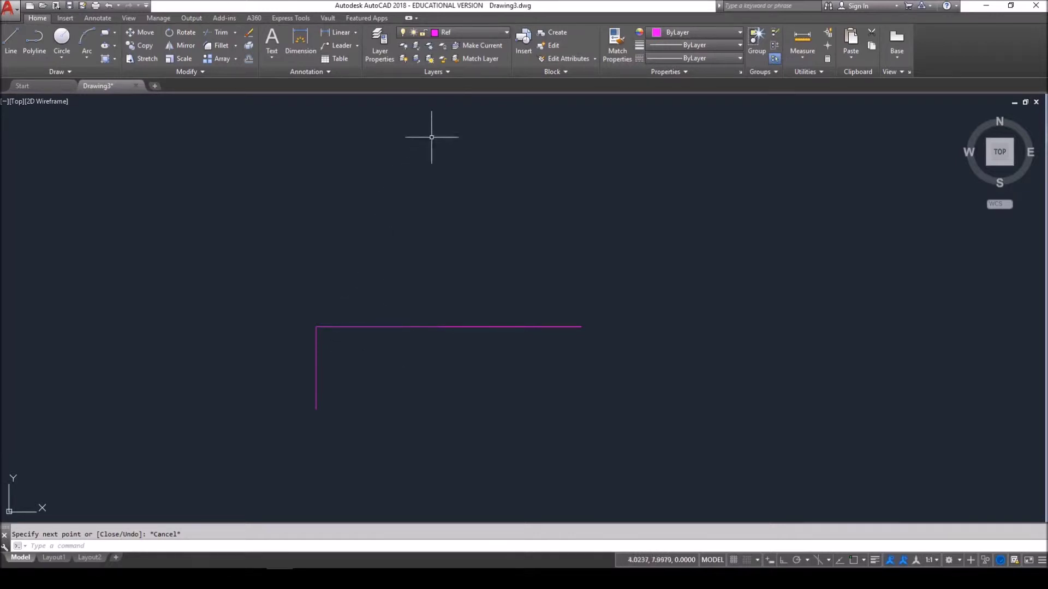
click(490, 31)
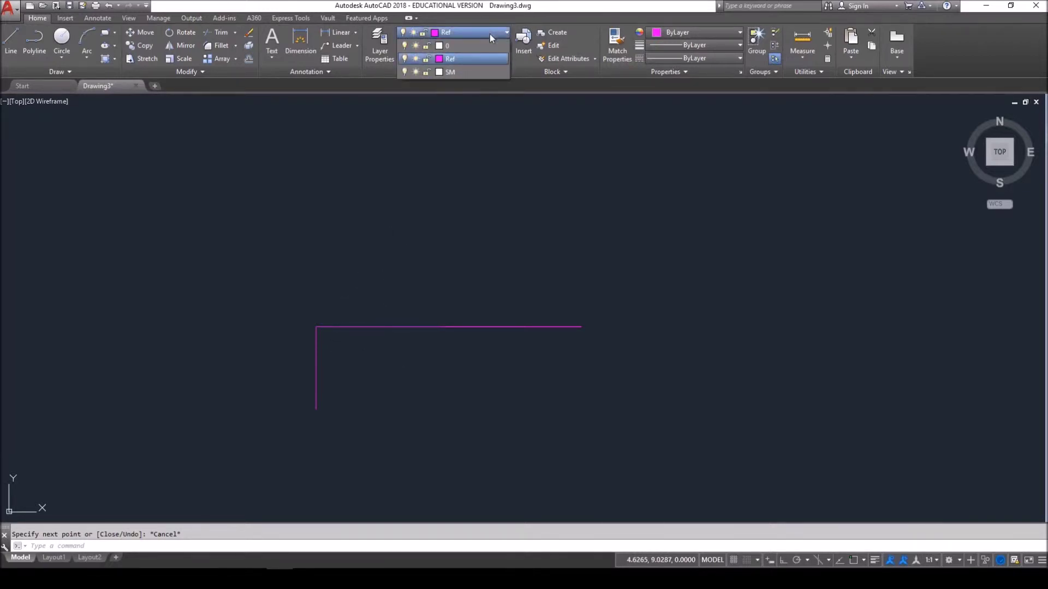
Step: Make SM the current layer
click(480, 71)
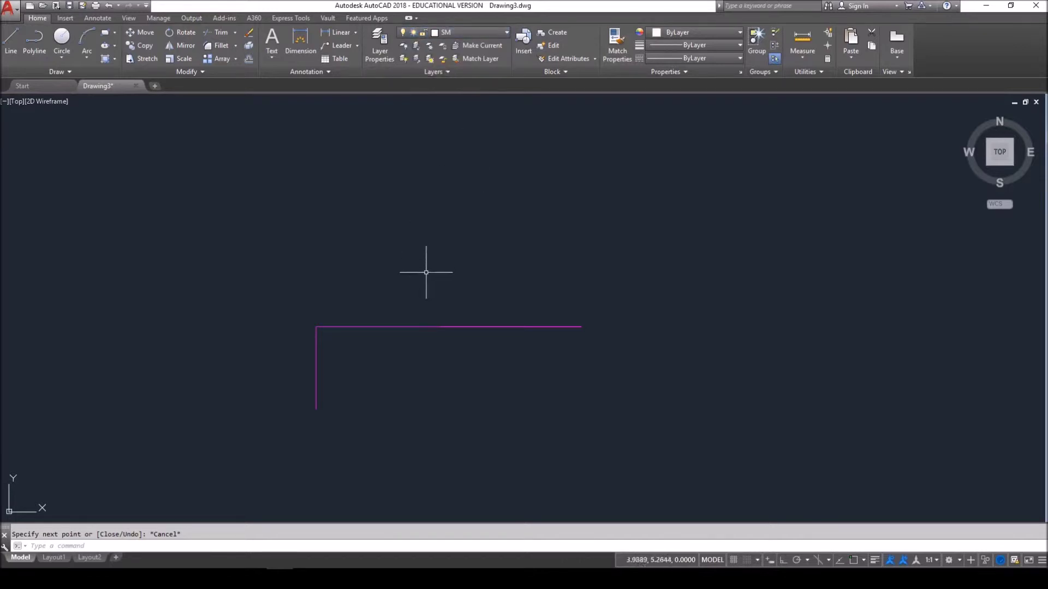
middle_drag(426, 272, 451, 244)
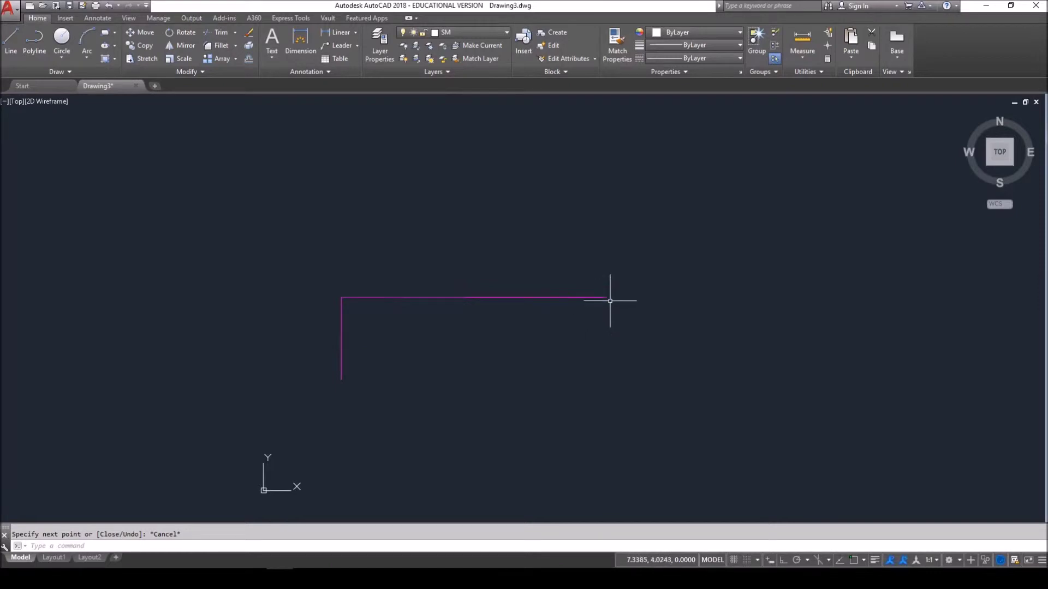
key(c)
key(Return)
key(Escape)
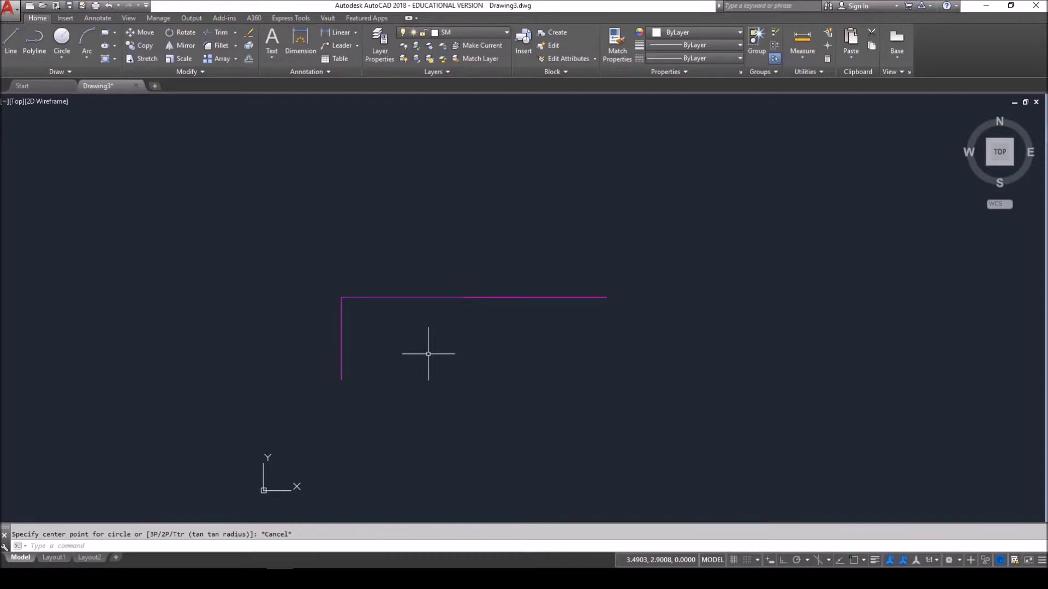
Step: Draw a 0.62-diameter circle centred on the vertical line's lower endpoint
click(64, 58)
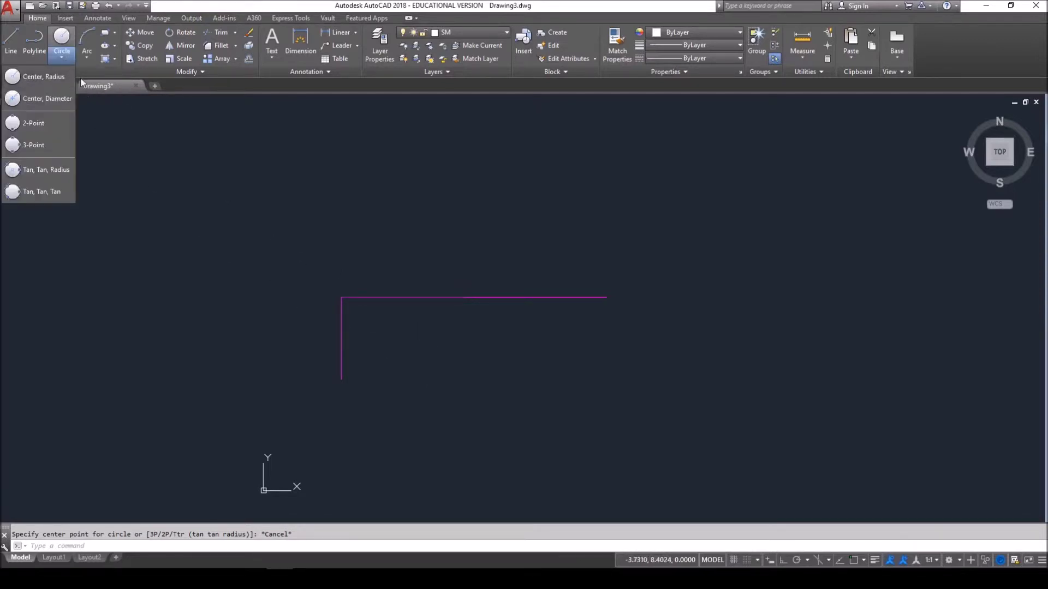
click(52, 98)
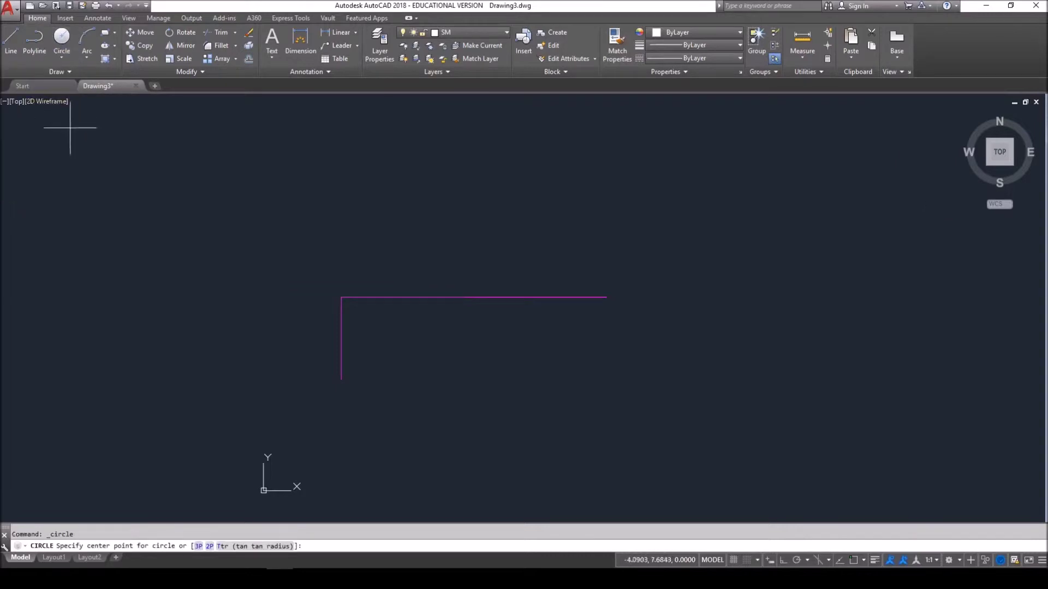
shift+right_click(333, 392)
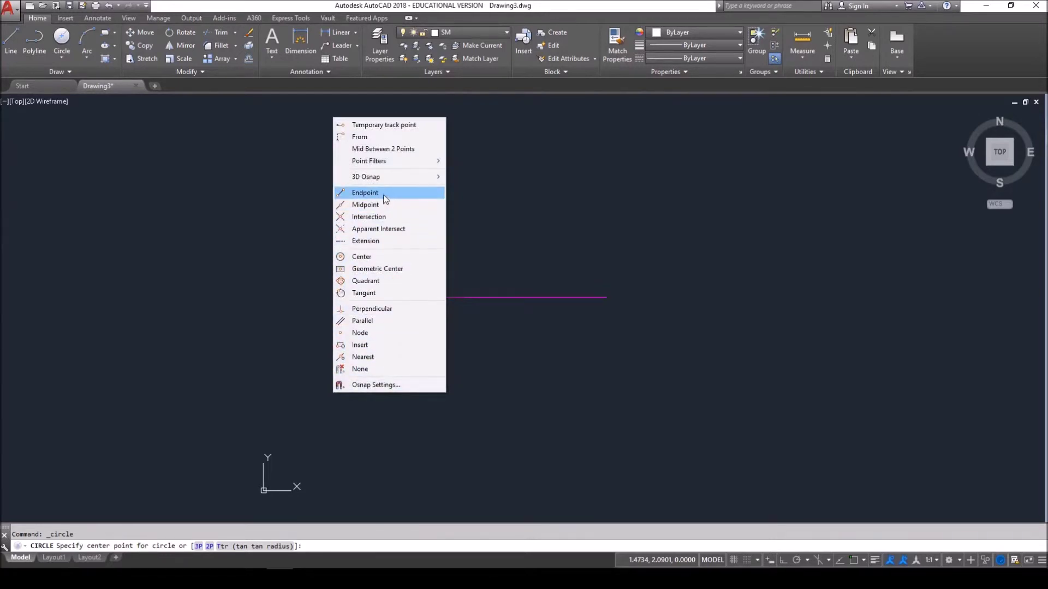
click(384, 194)
click(343, 377)
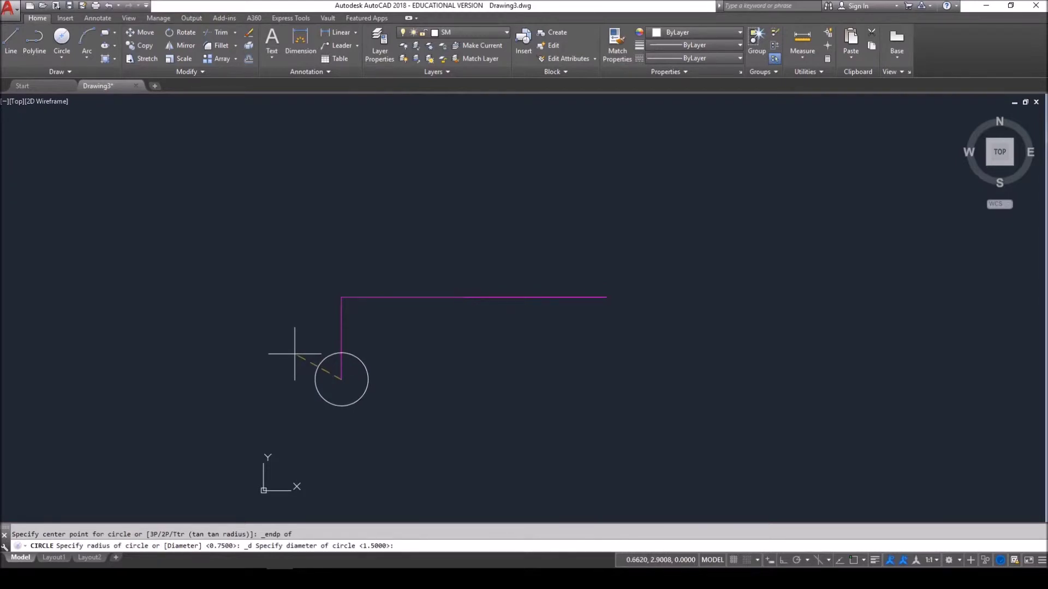
text(.62)
key(Return)
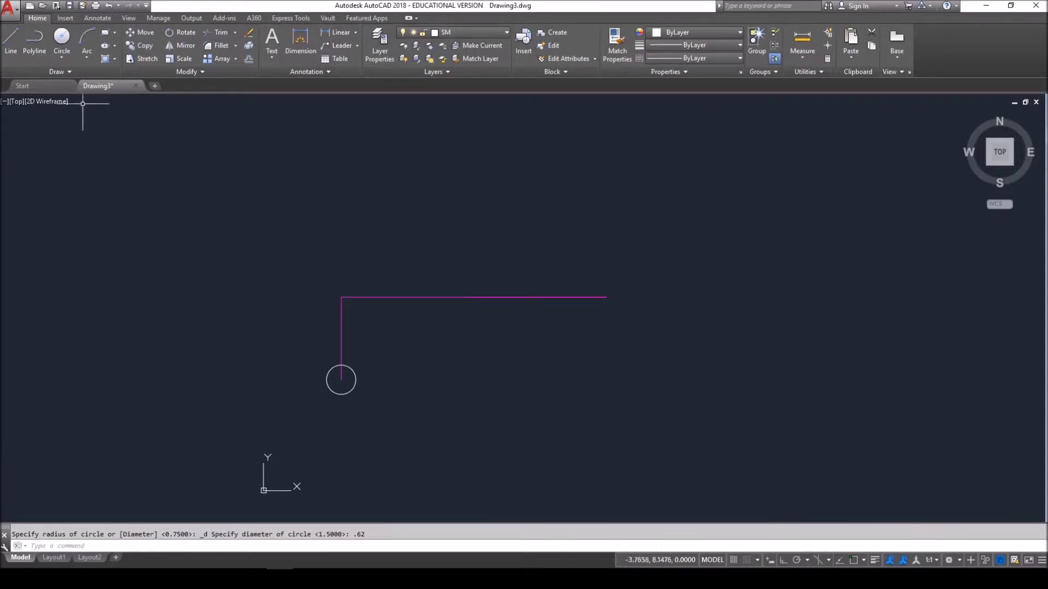
Step: Add a concentric circle of radius 0.75 at the same endpoint
click(60, 55)
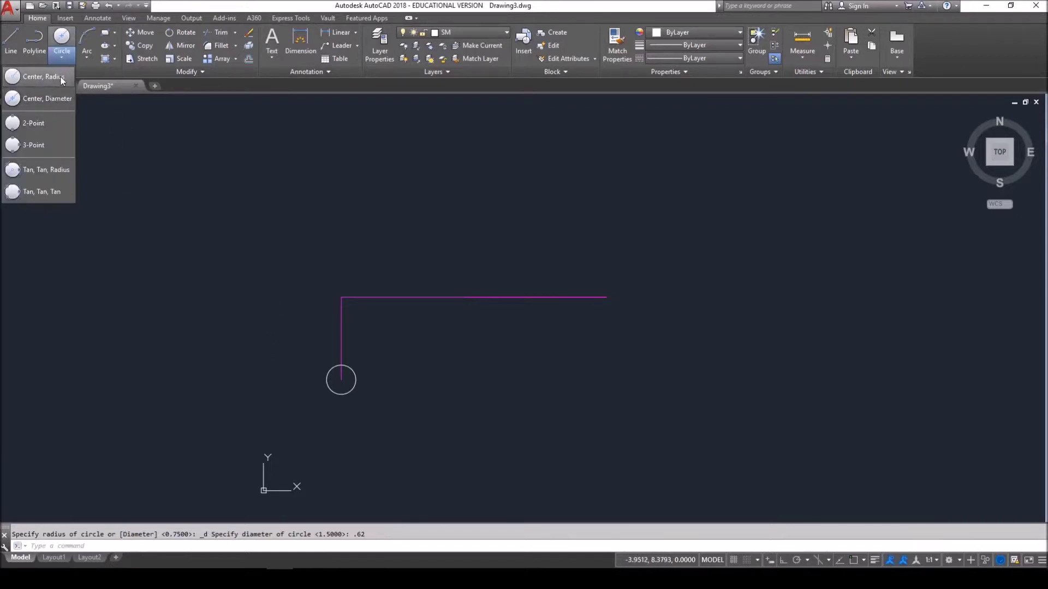
click(60, 76)
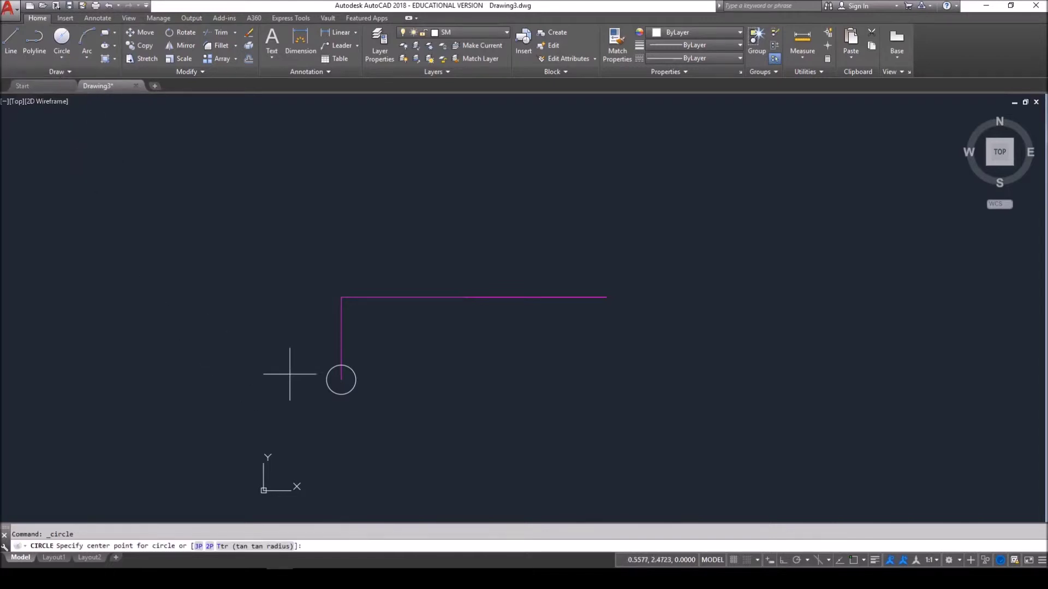
shift+right_click(288, 375)
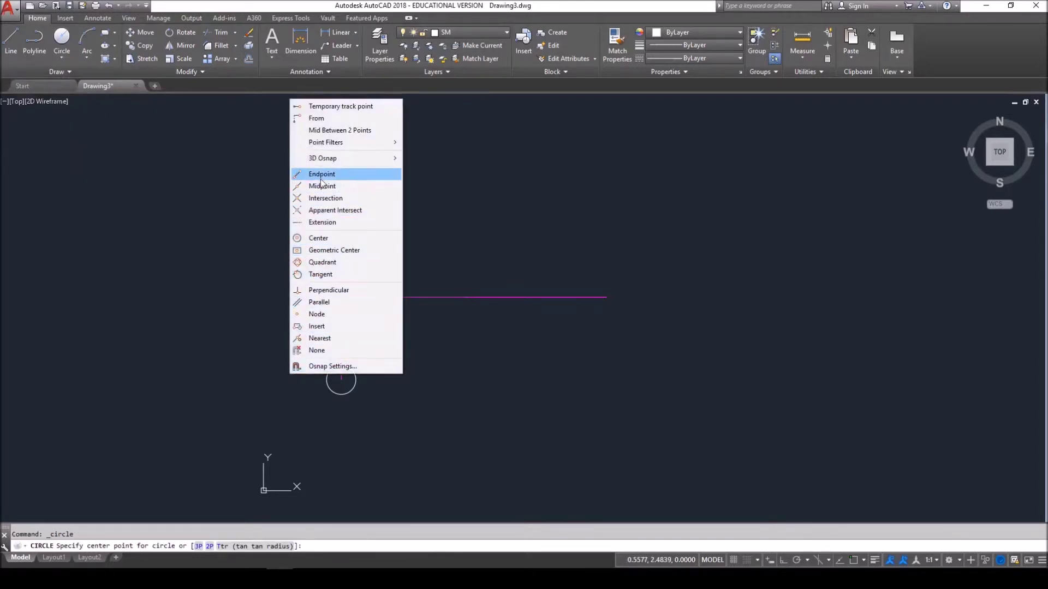
click(306, 174)
click(341, 380)
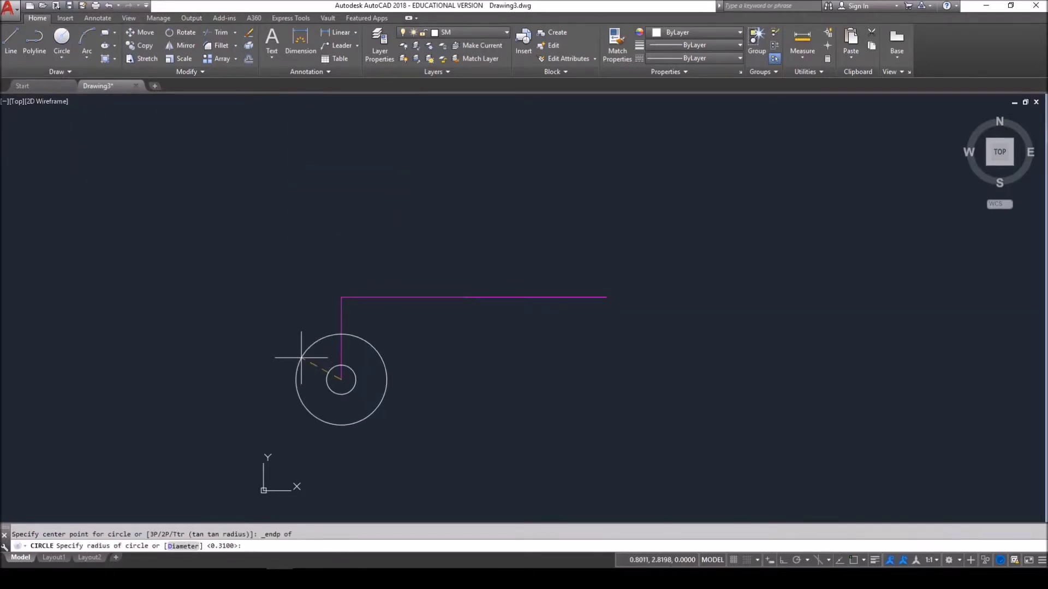
text(.75)
key(Return)
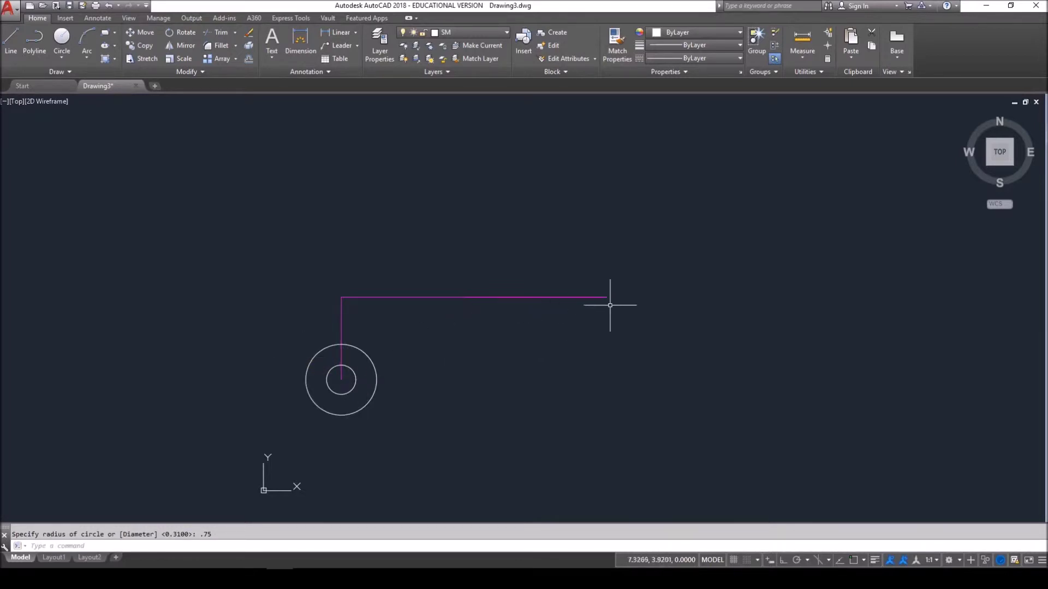
click(388, 425)
Step: Copy both concentric circles from the lower line end to the horizontal line's right endpoint
click(352, 388)
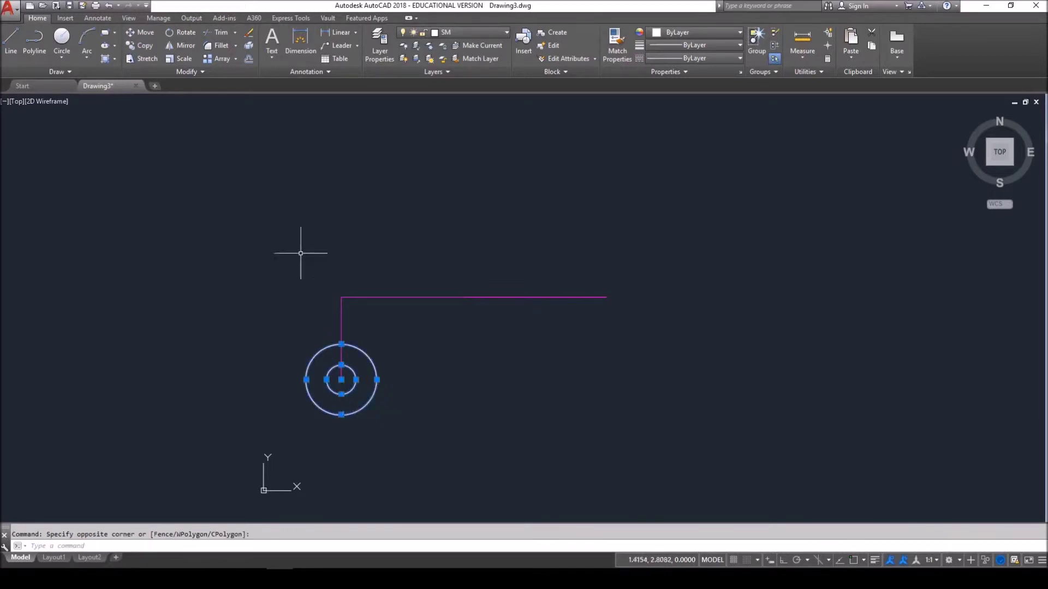
click(143, 45)
right_click(237, 292)
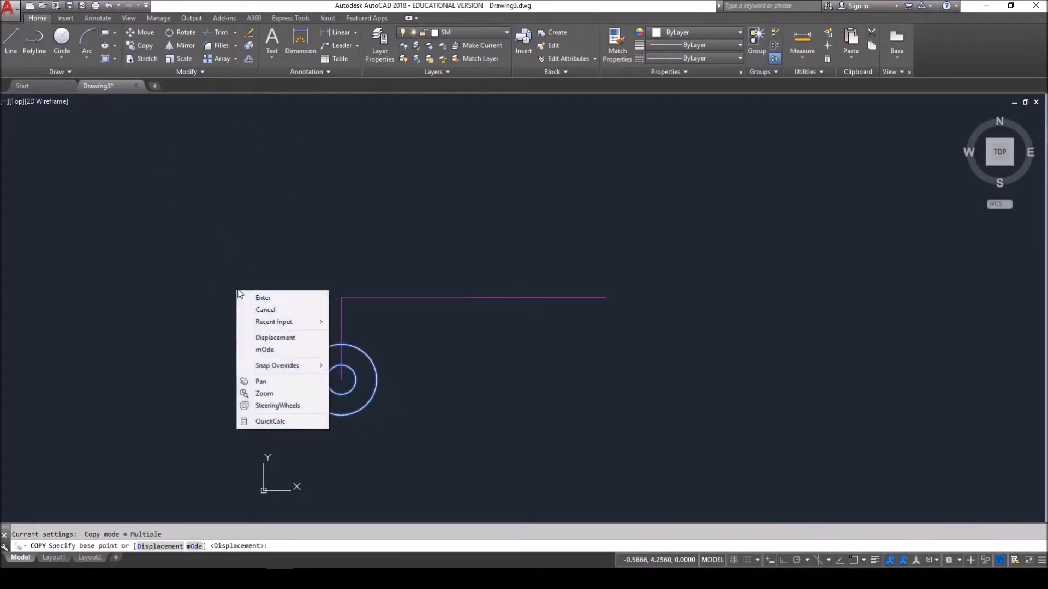
key(Escape)
shift+right_click(253, 292)
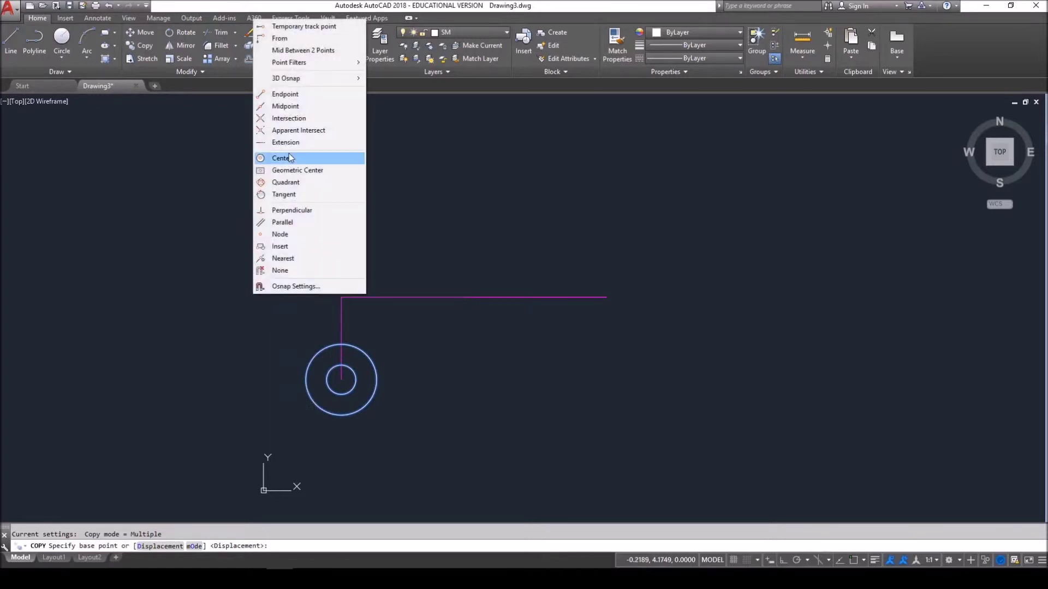
click(301, 95)
click(341, 380)
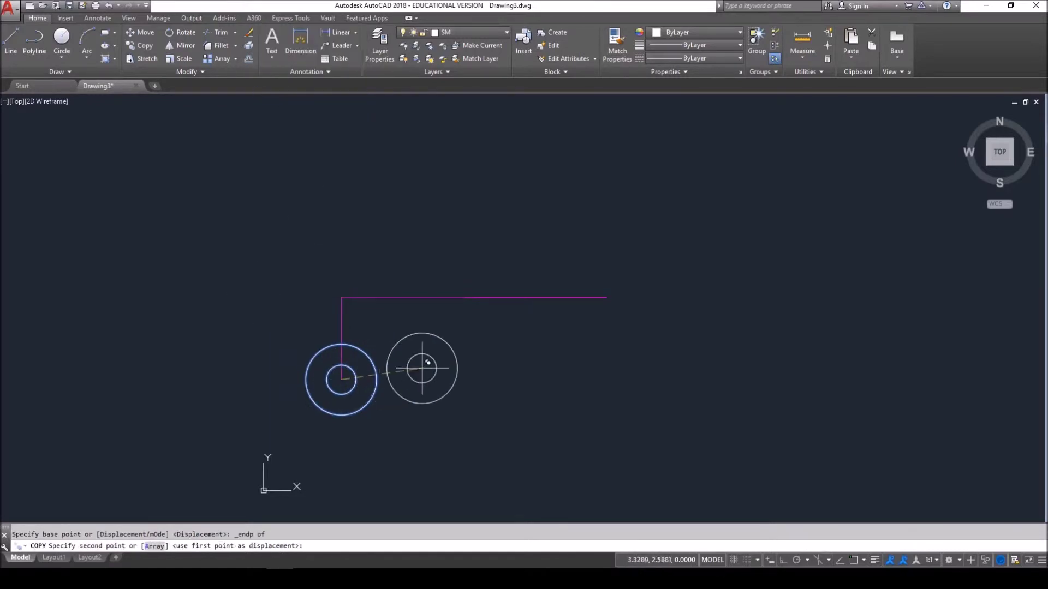
shift+right_click(456, 351)
click(506, 152)
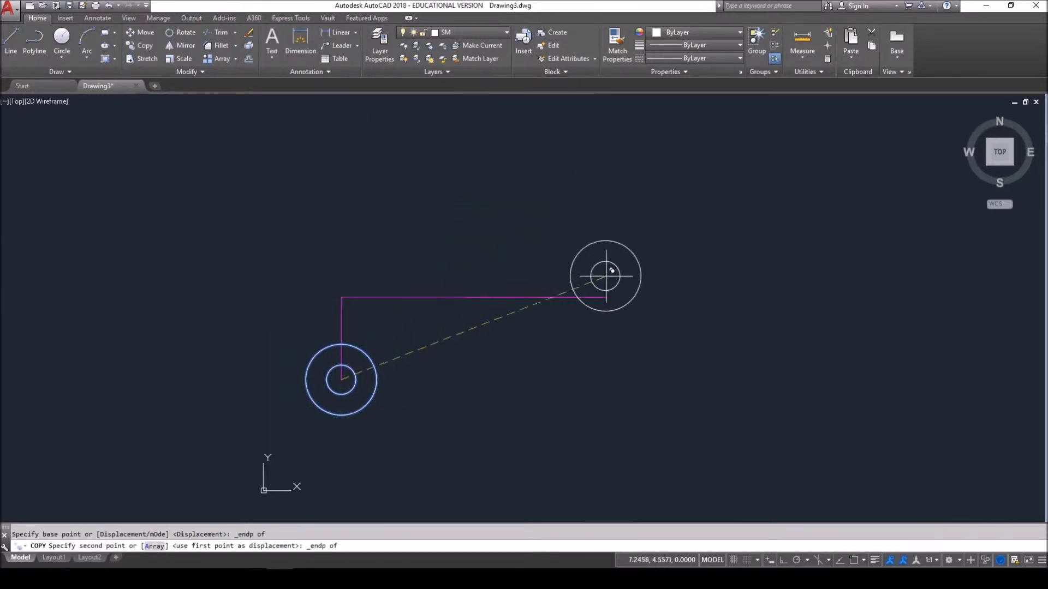
click(612, 292)
key(Escape)
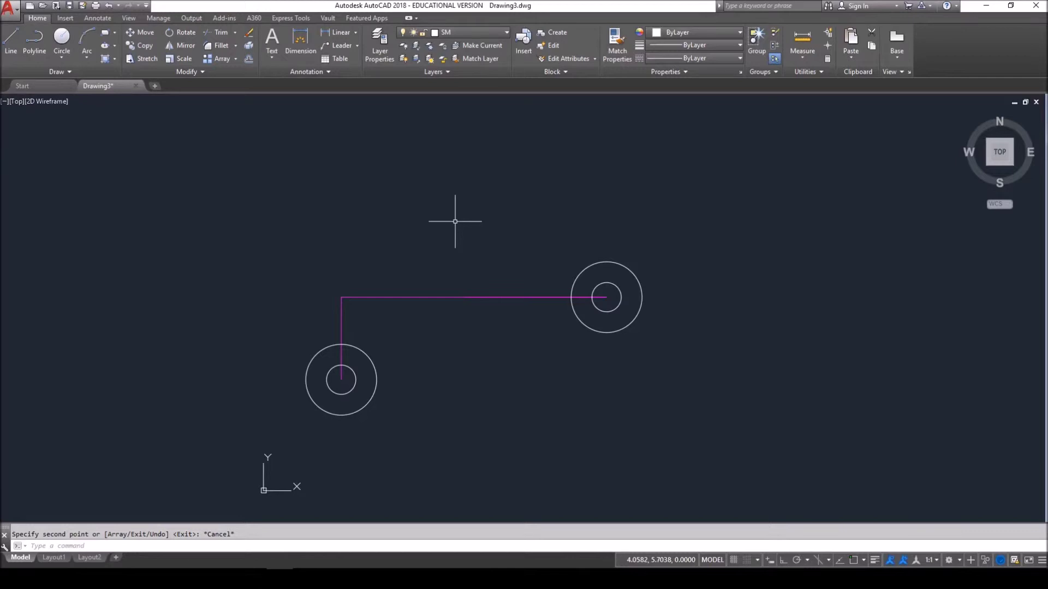
click(480, 298)
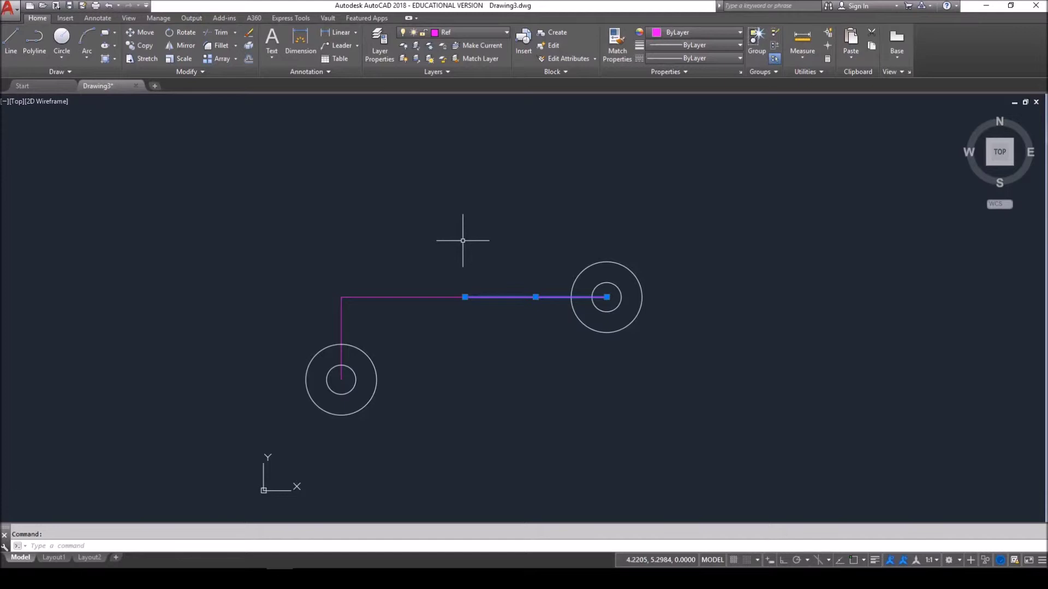
key(Escape)
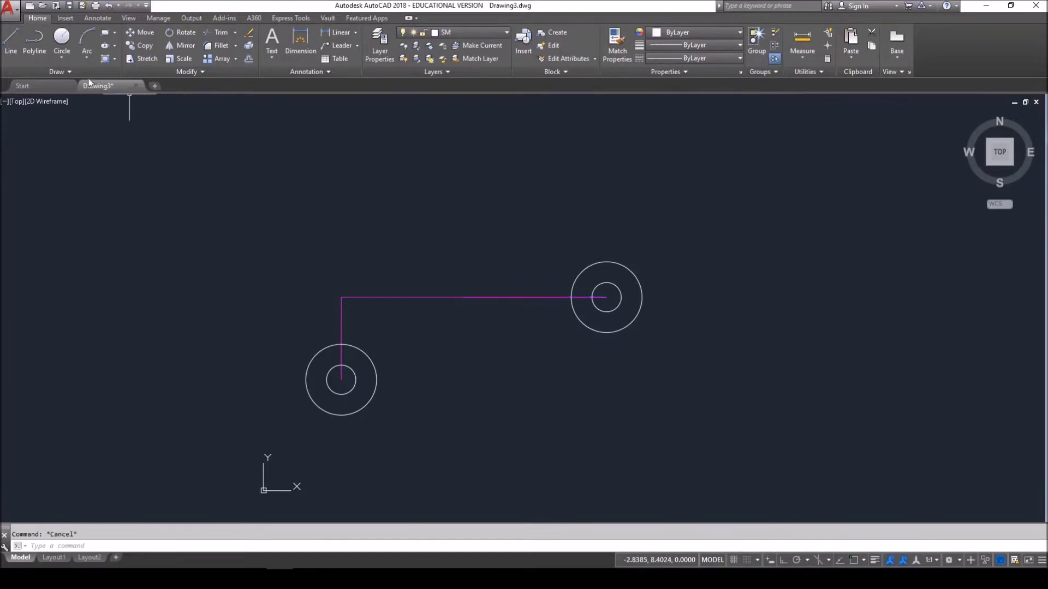
Step: Draw a circle of diameter 3 centred on the horizontal line's inner endpoint
click(63, 58)
click(67, 100)
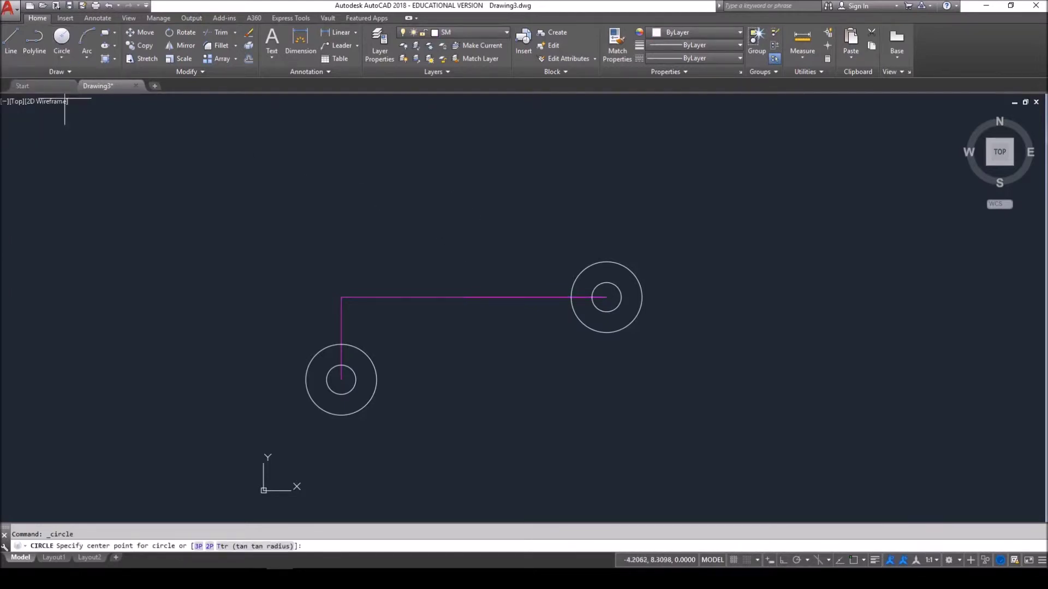
shift+right_click(452, 269)
click(471, 343)
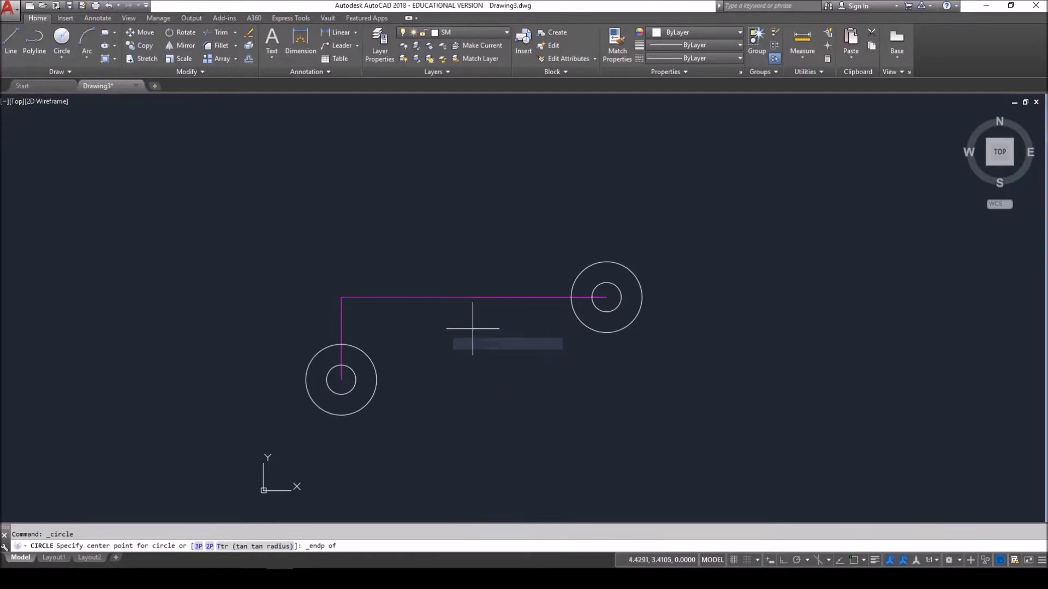
click(465, 297)
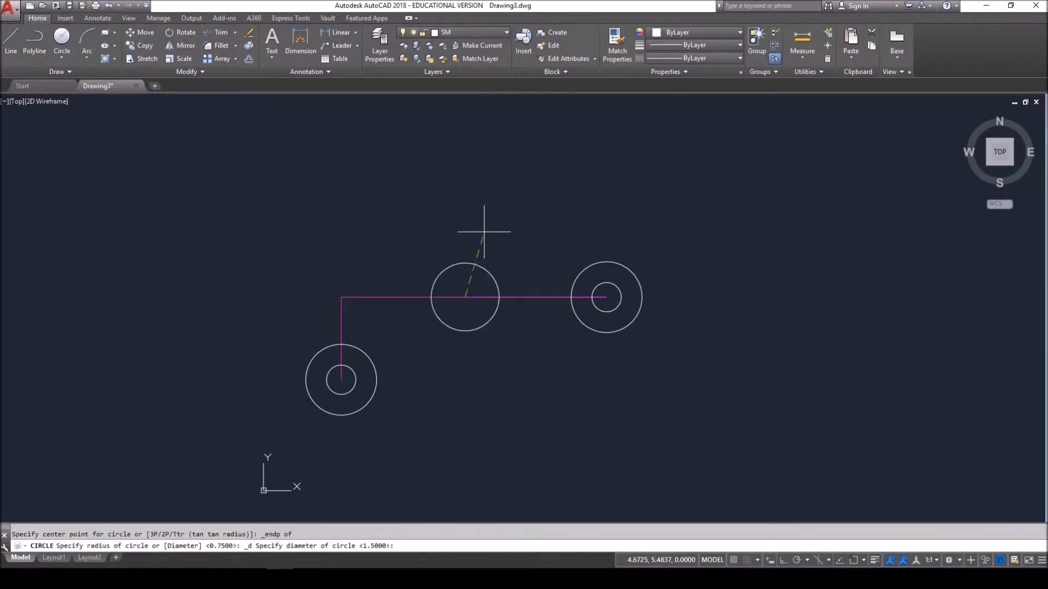
text(3)
key(Return)
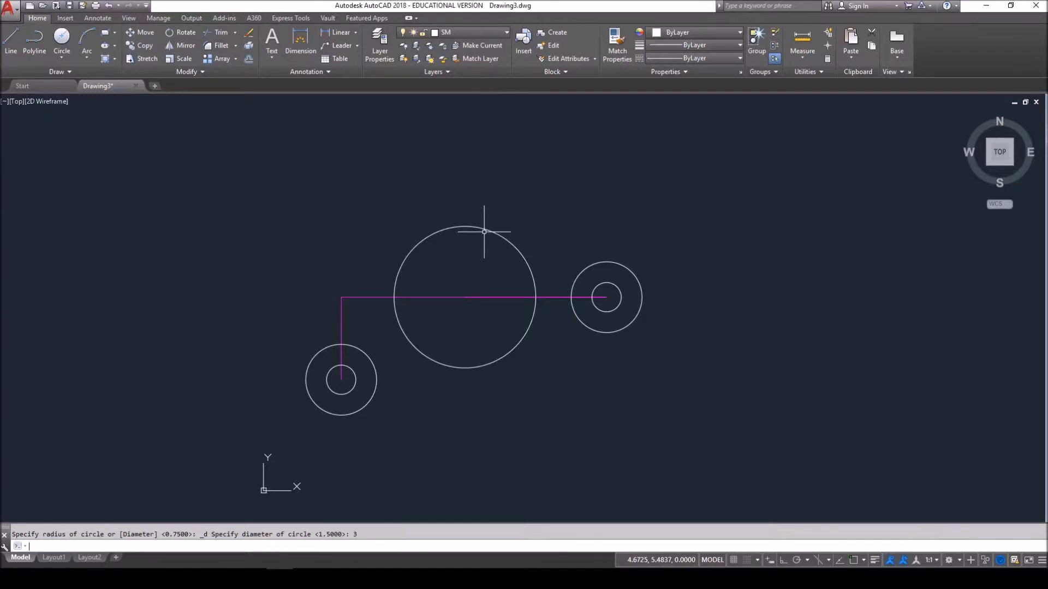
Step: Add a concentric circle of radius 1.75 at the same centre
click(67, 57)
click(61, 77)
shift+right_click(419, 215)
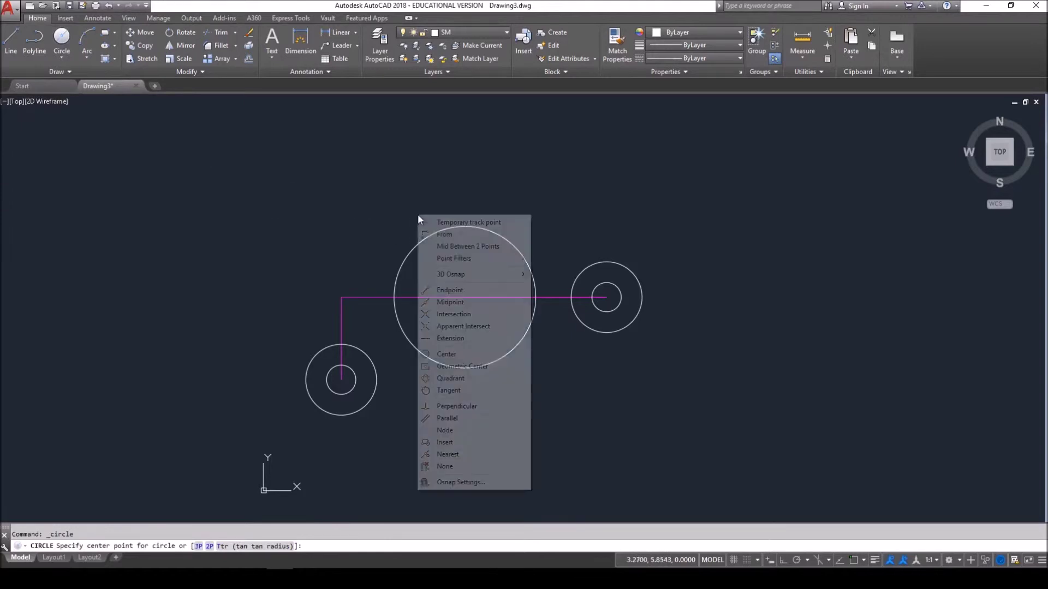
click(450, 289)
click(464, 297)
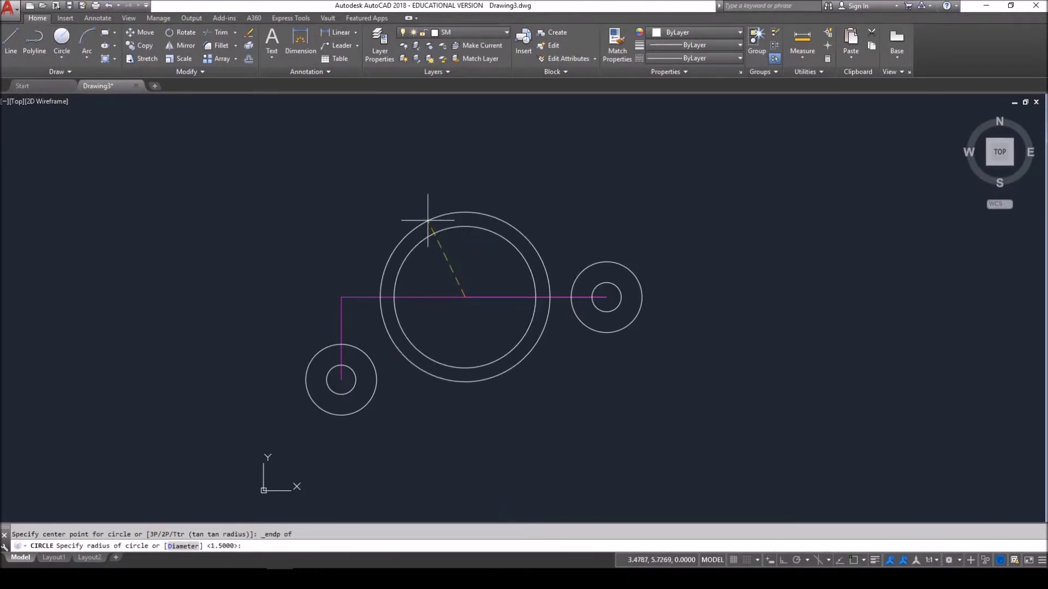
text(1.75)
key(Return)
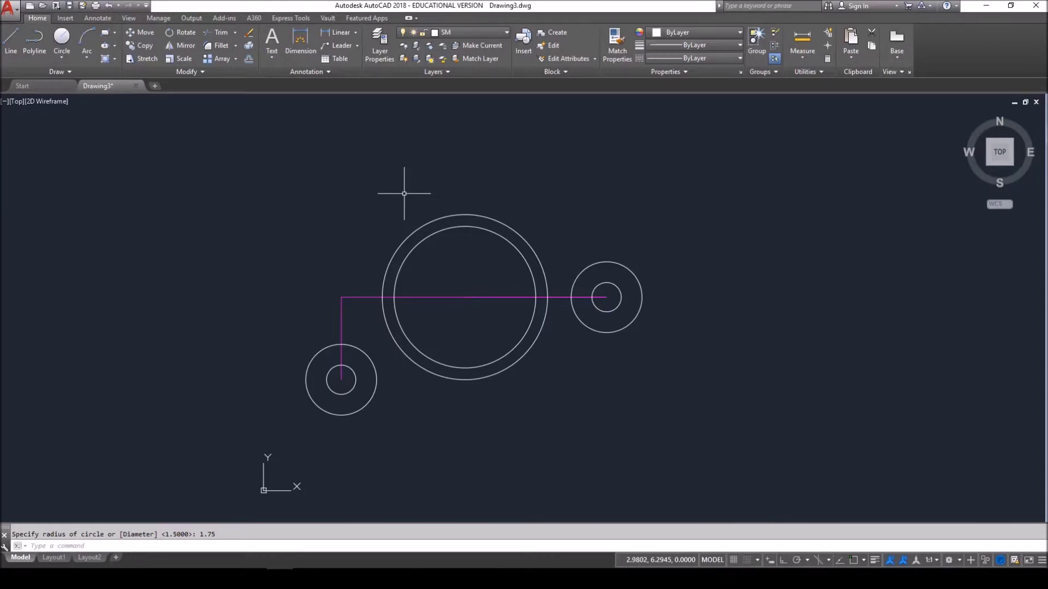
Step: Draw a 6-sided polygon circumscribed about a 7/8-radius circle, centred on the hub circles
click(114, 33)
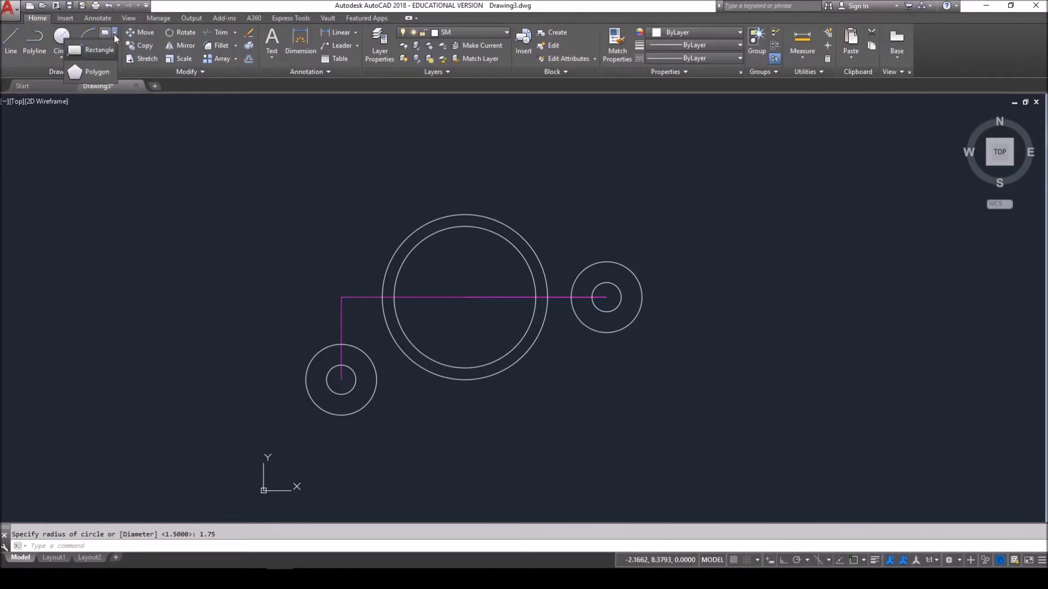
click(101, 73)
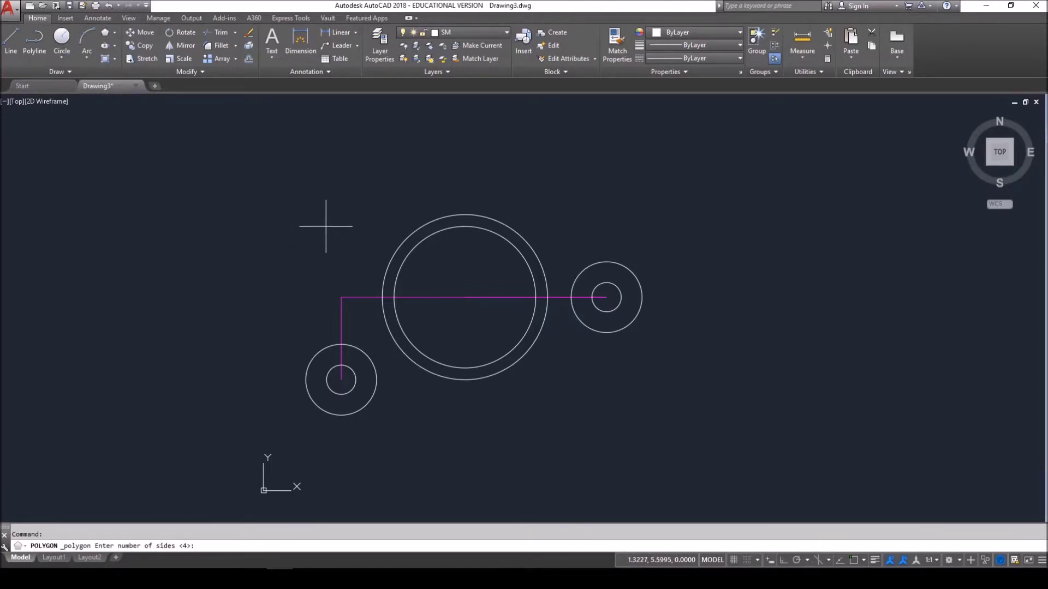
text(6)
key(Return)
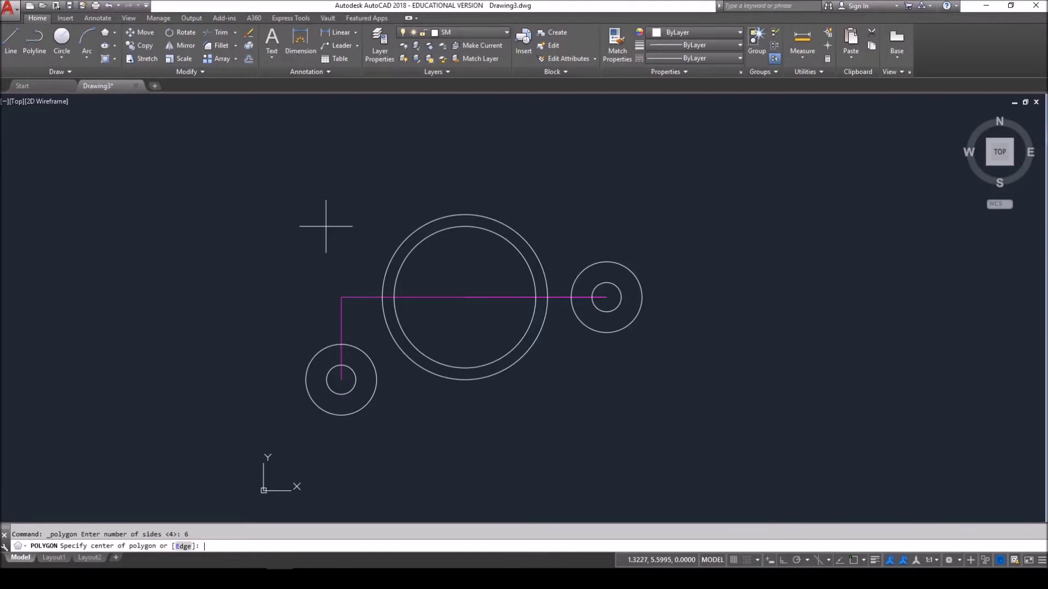
shift+right_click(325, 226)
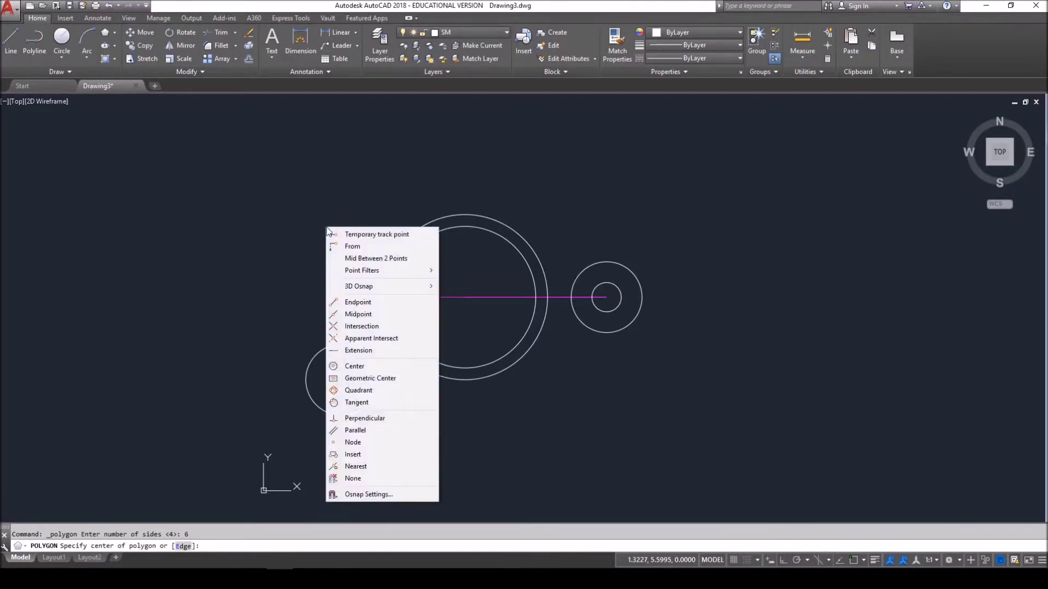
click(355, 302)
click(464, 297)
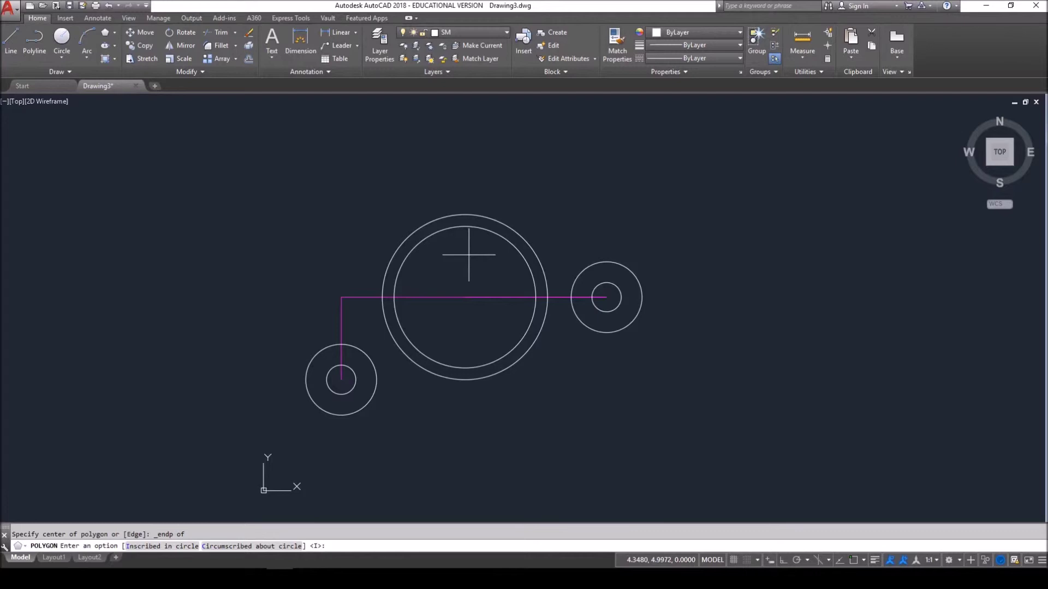
text(c)
key(Return)
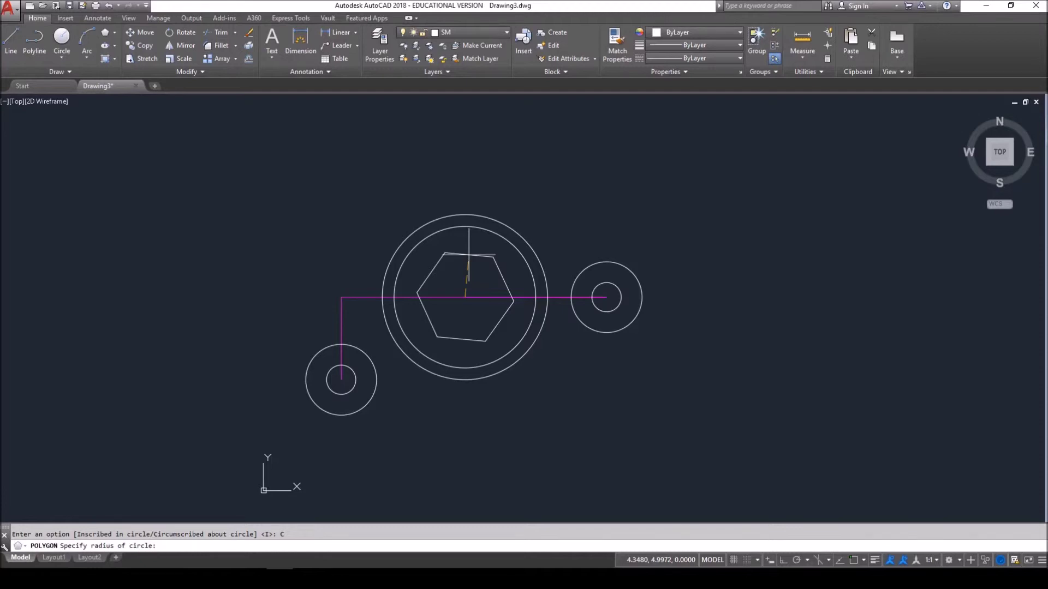
text(7/8)
key(Return)
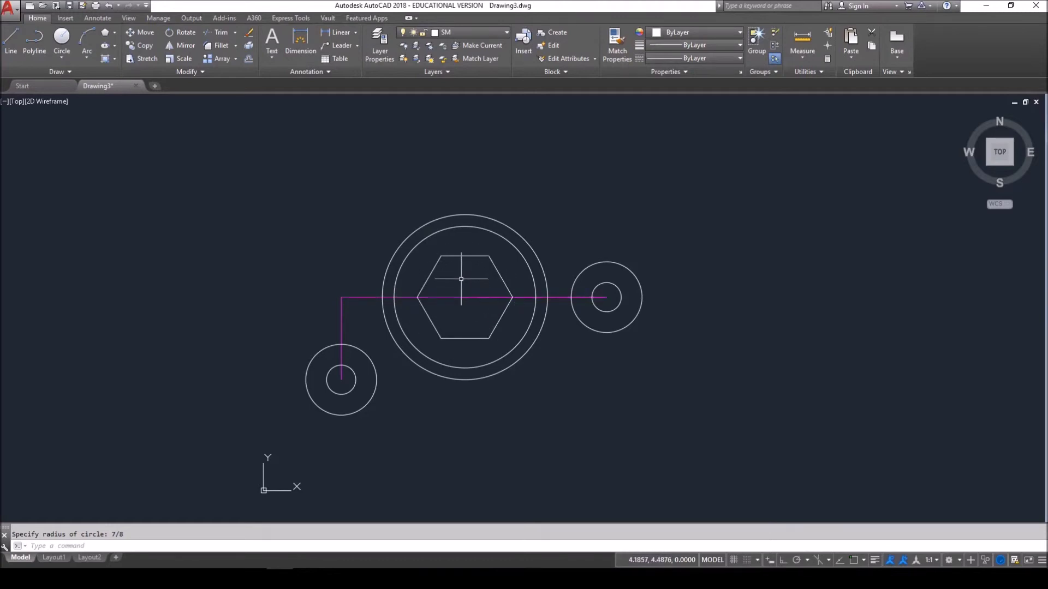
Step: Rotate the hexagon 105 degrees about the hub centre point
click(451, 254)
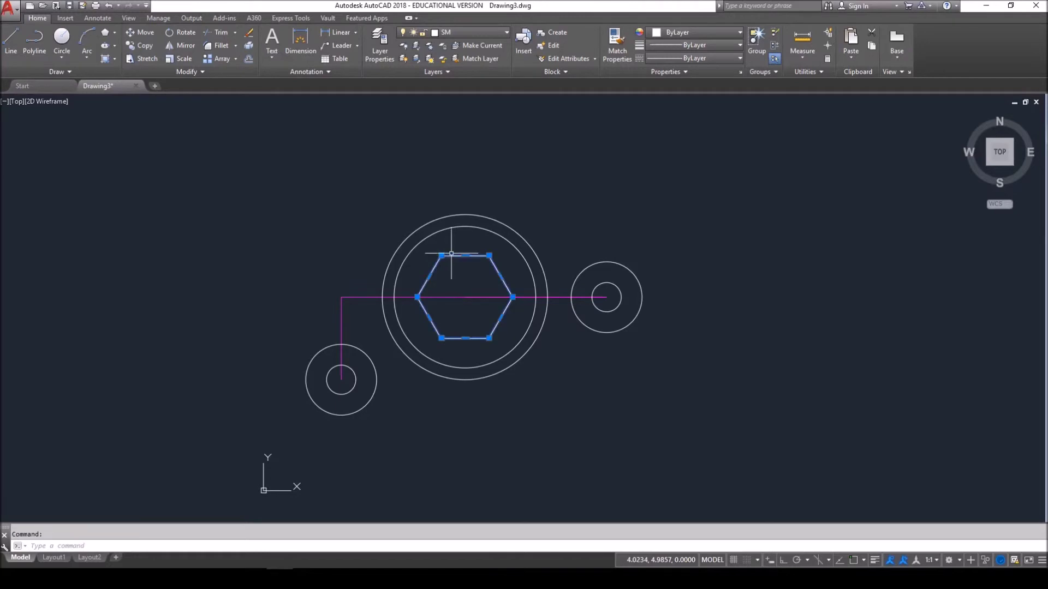
click(185, 33)
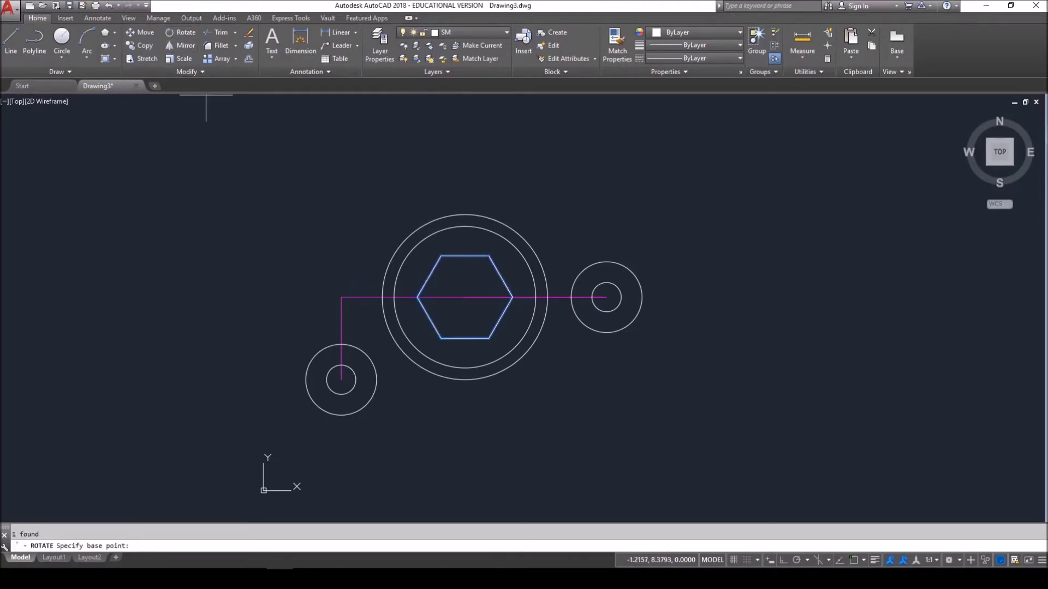
shift+right_click(468, 281)
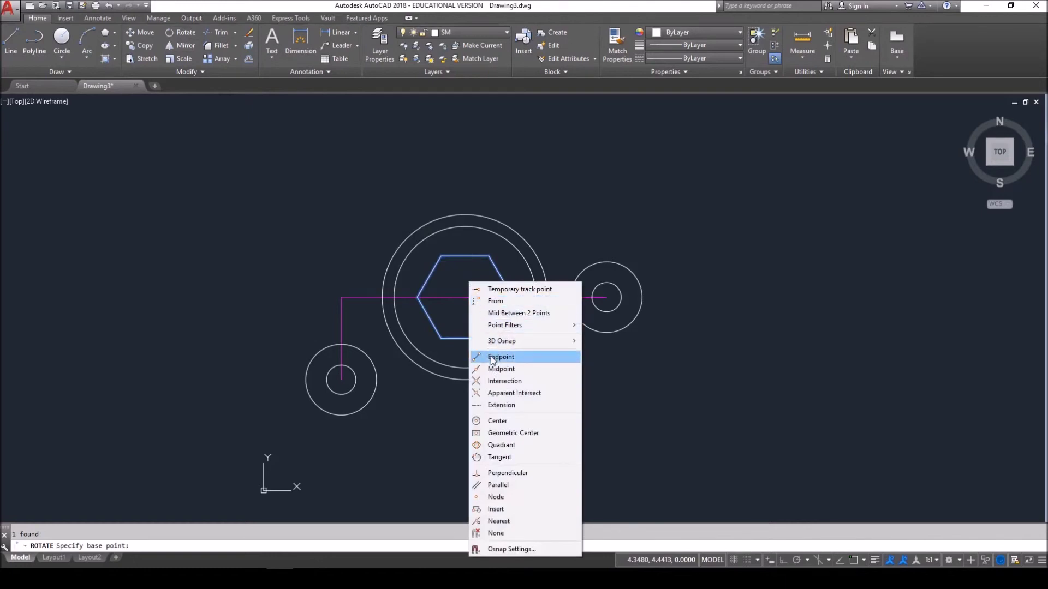
click(492, 358)
click(465, 298)
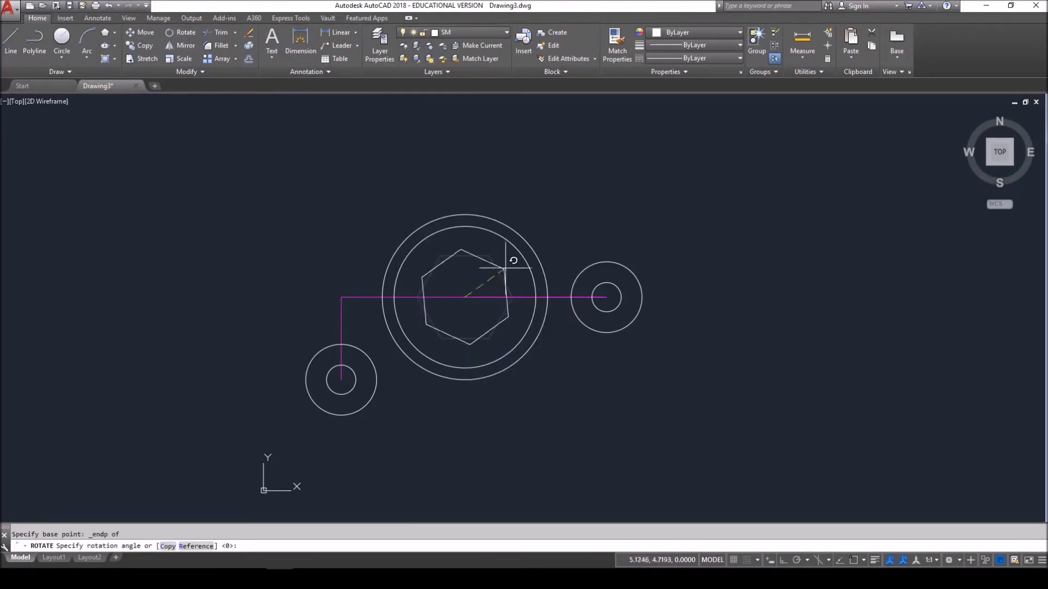
text(105)
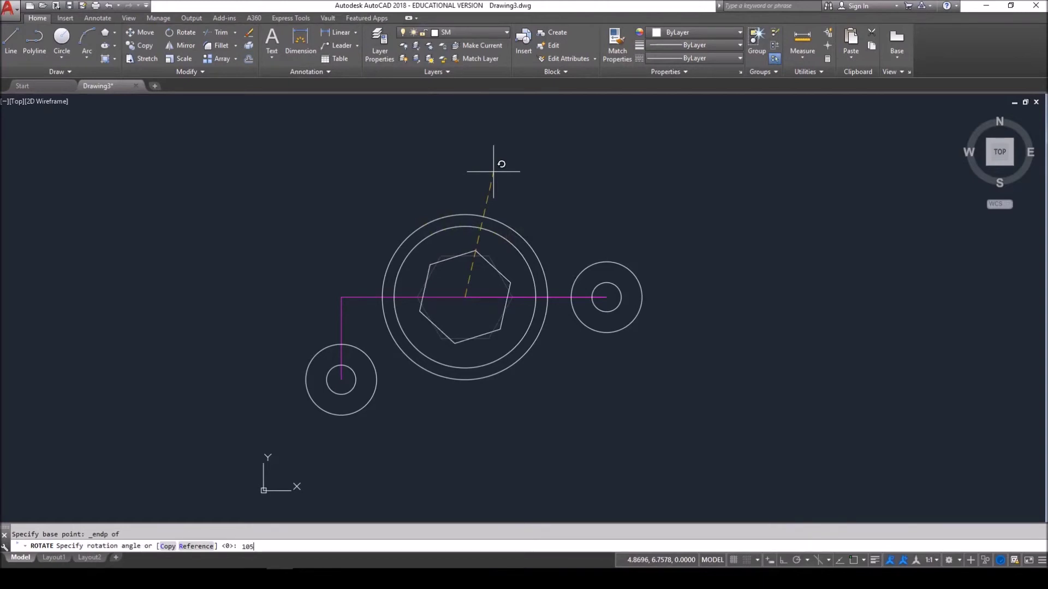
key(Return)
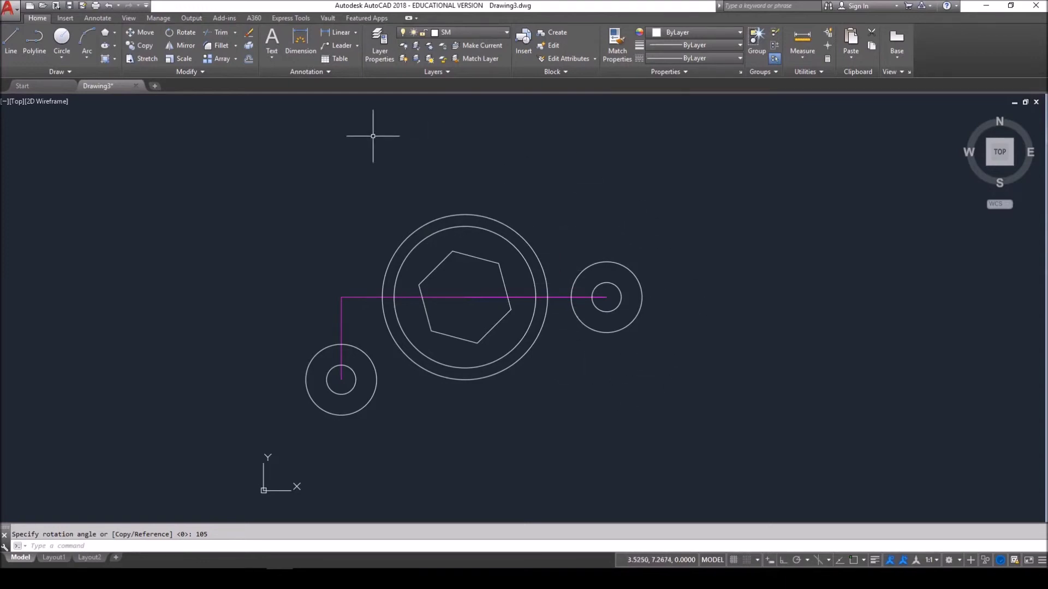
Step: Draw the upper line tangent to both the hub circle and the right lug circle
click(10, 42)
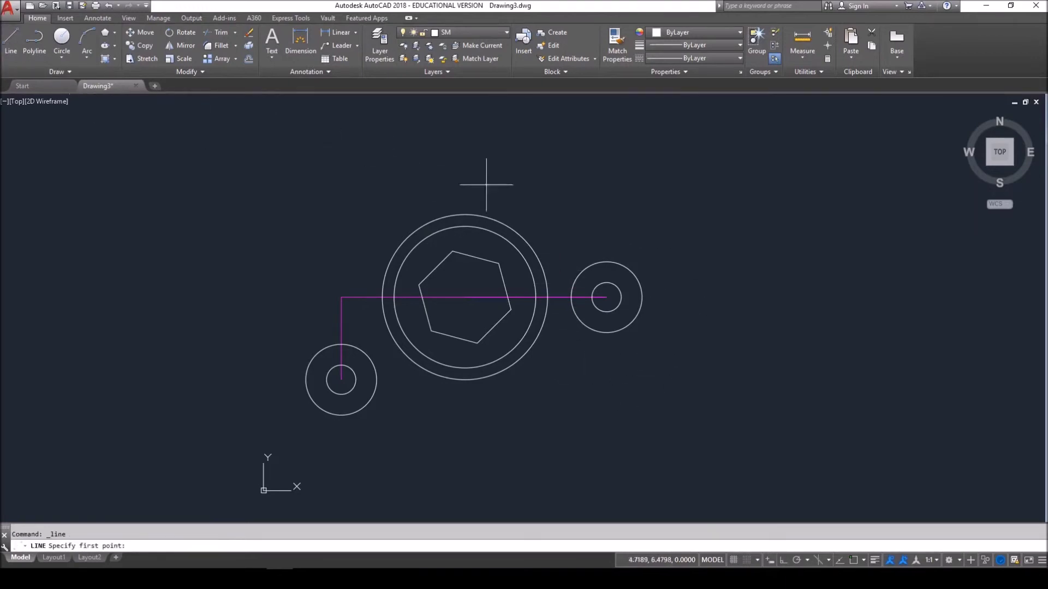
shift+right_click(515, 193)
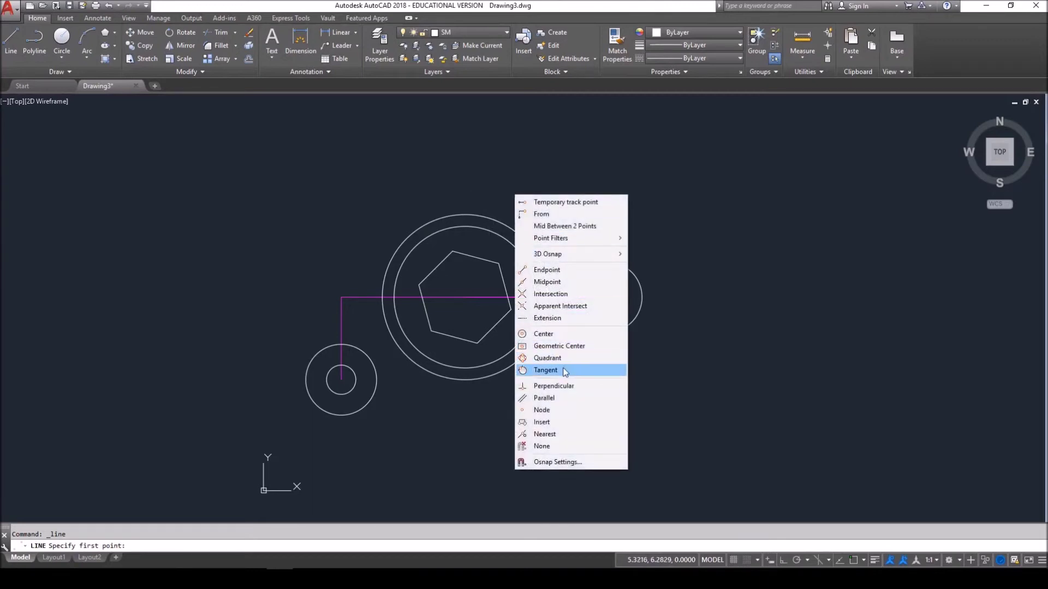
click(545, 370)
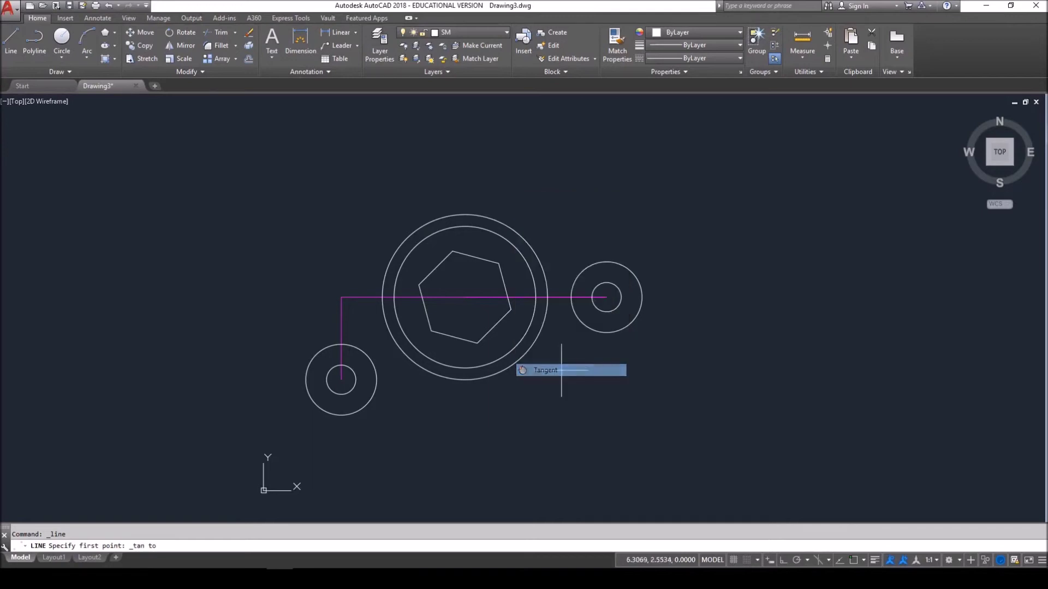
click(487, 216)
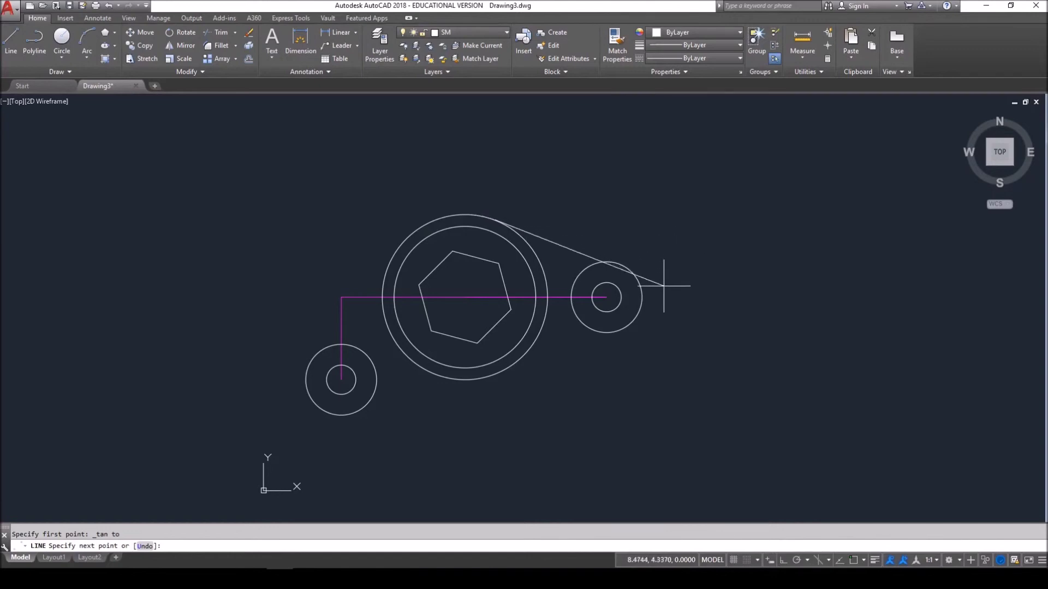
shift+right_click(618, 233)
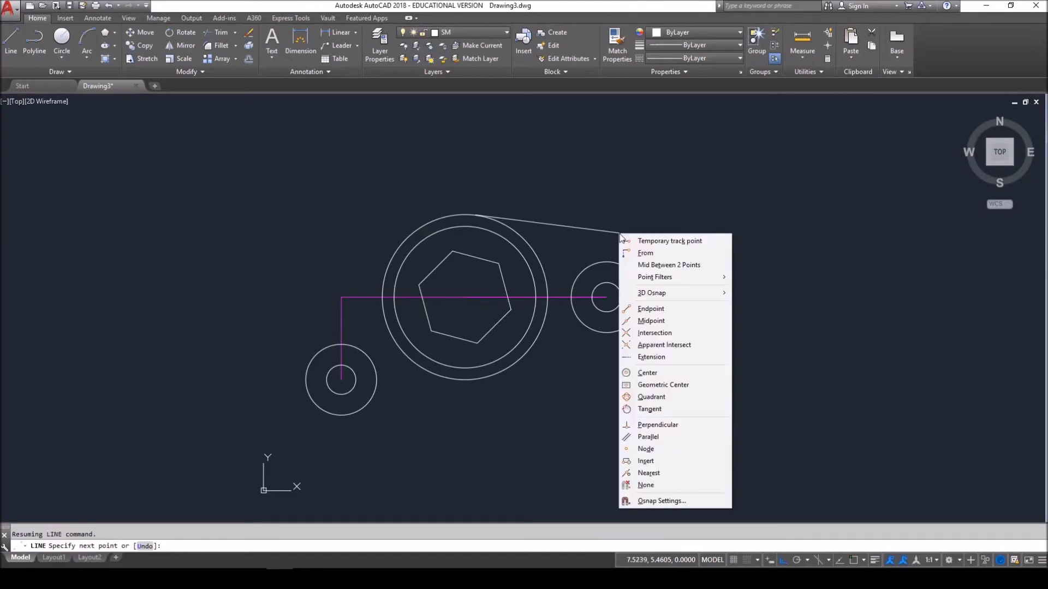
click(650, 409)
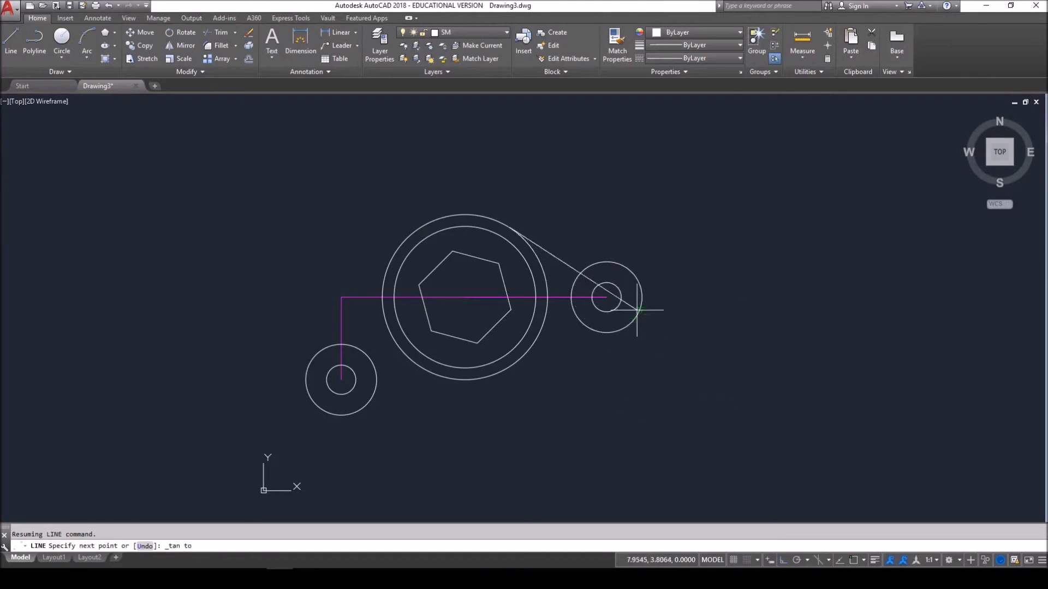
click(621, 263)
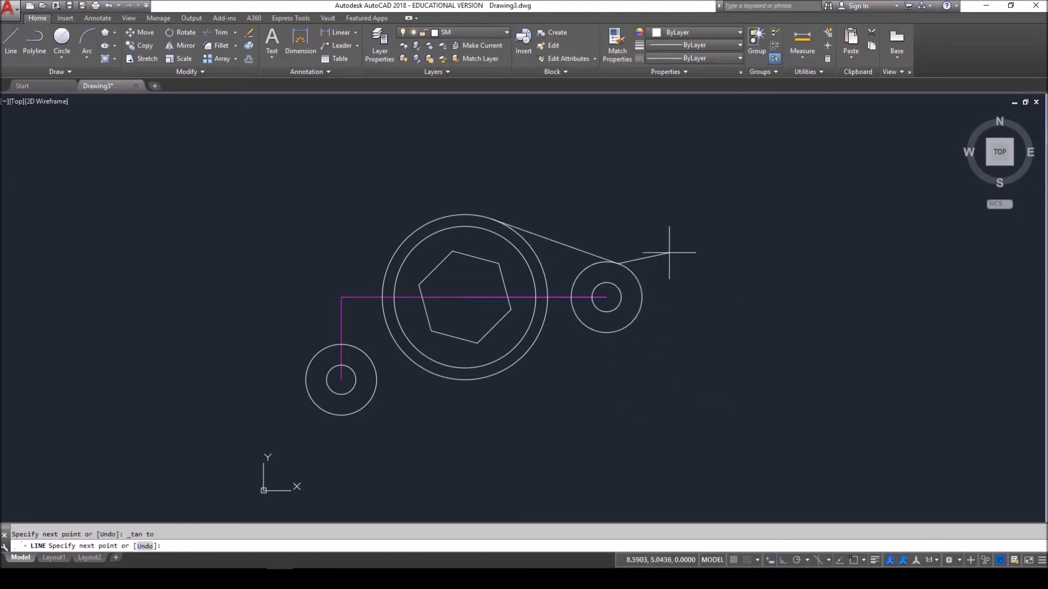
key(Escape)
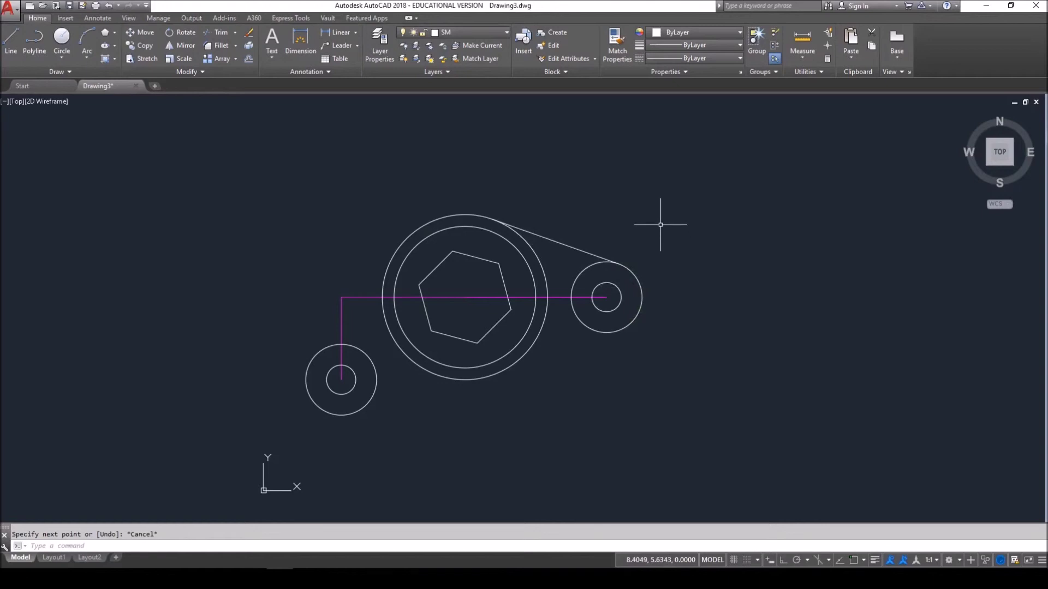
Step: Draw the lower line tangent to both the hub circle and the right lug circle
click(10, 48)
shift+right_click(517, 417)
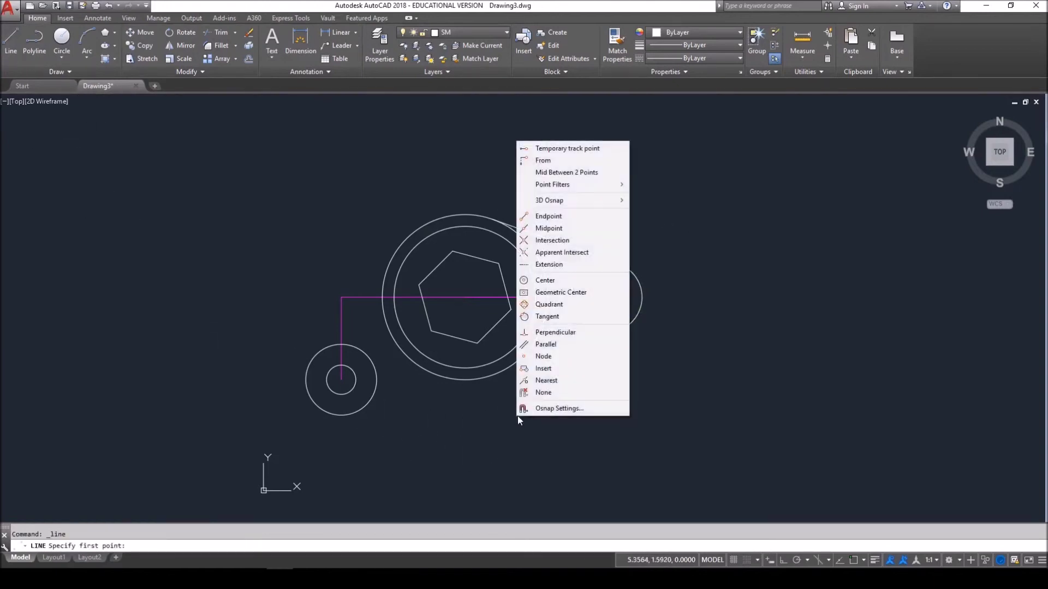
click(548, 317)
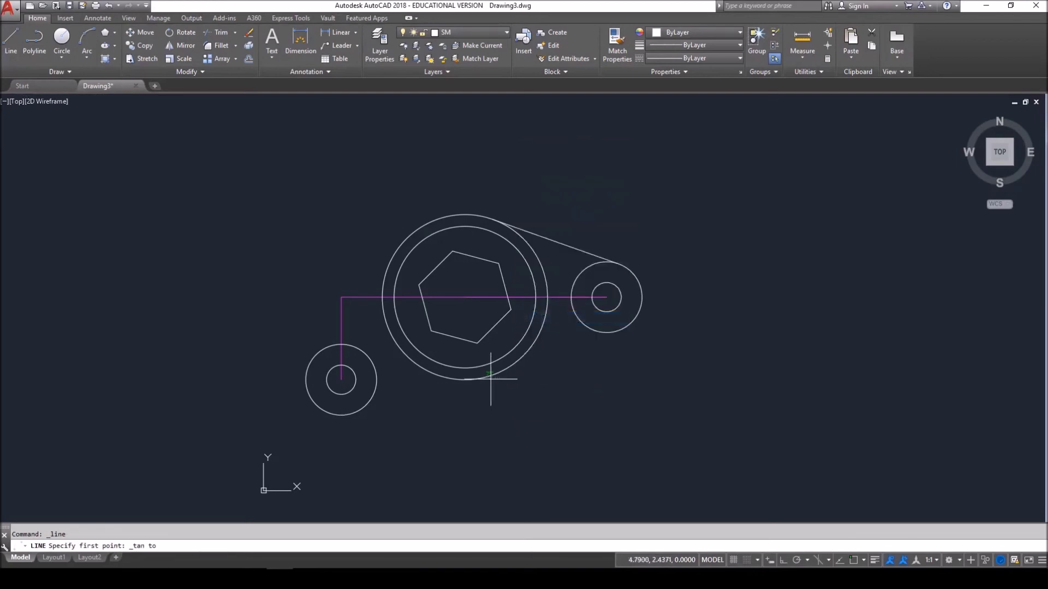
click(491, 377)
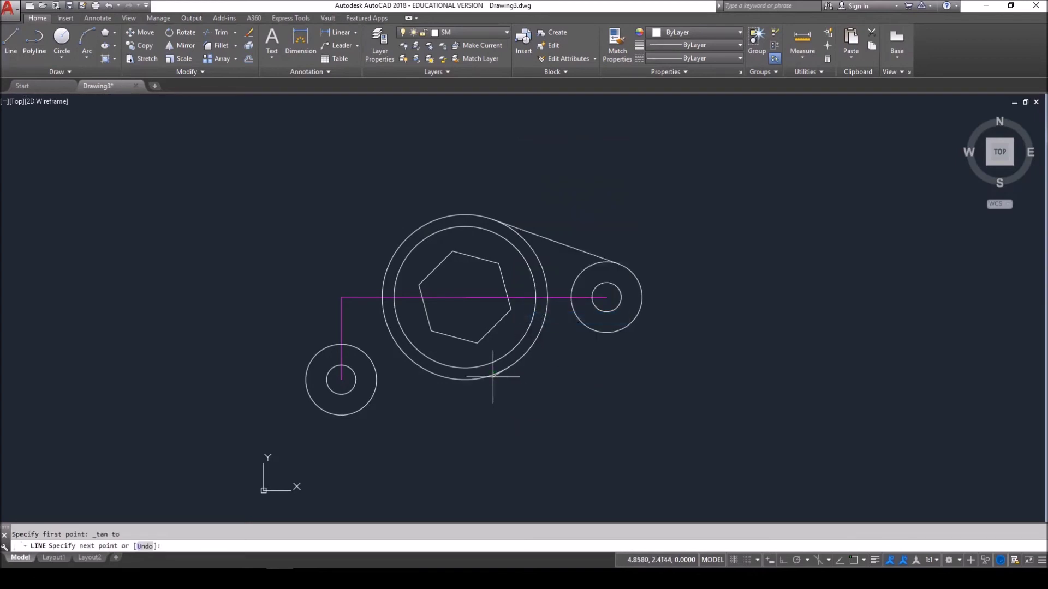
shift+right_click(559, 369)
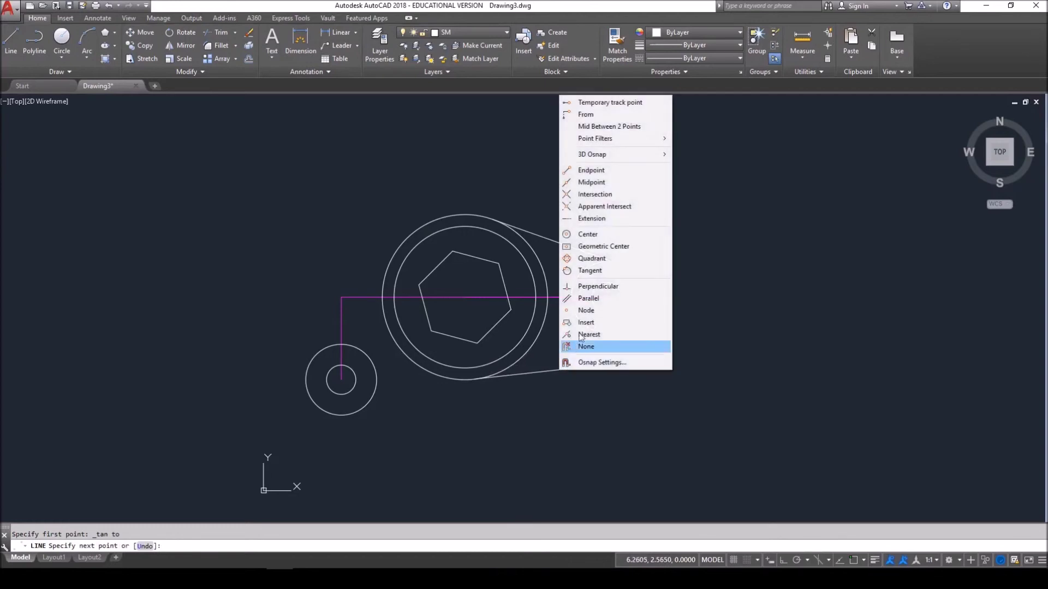
click(592, 271)
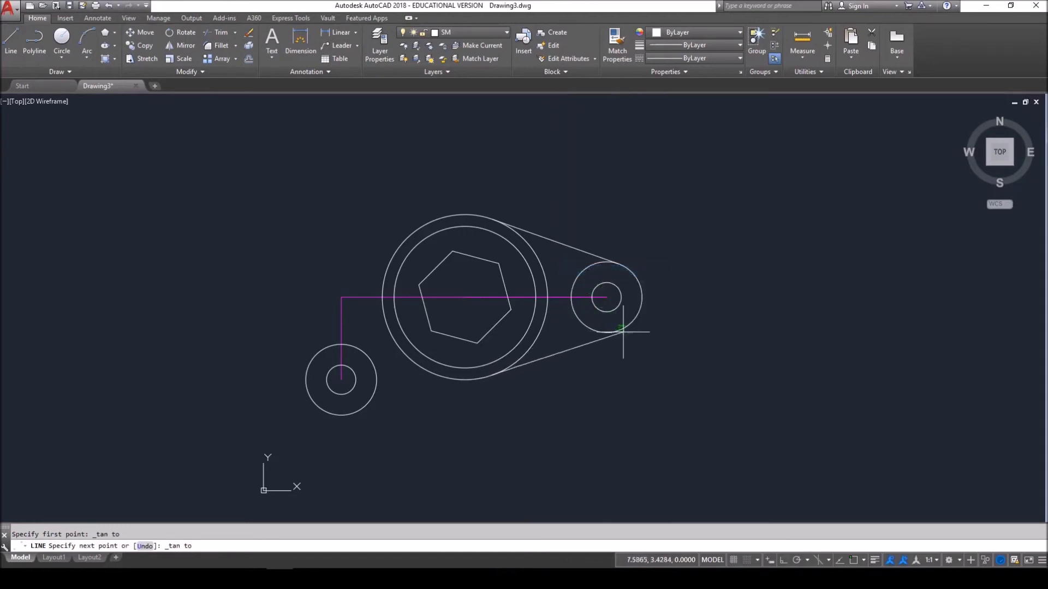
click(626, 329)
key(Escape)
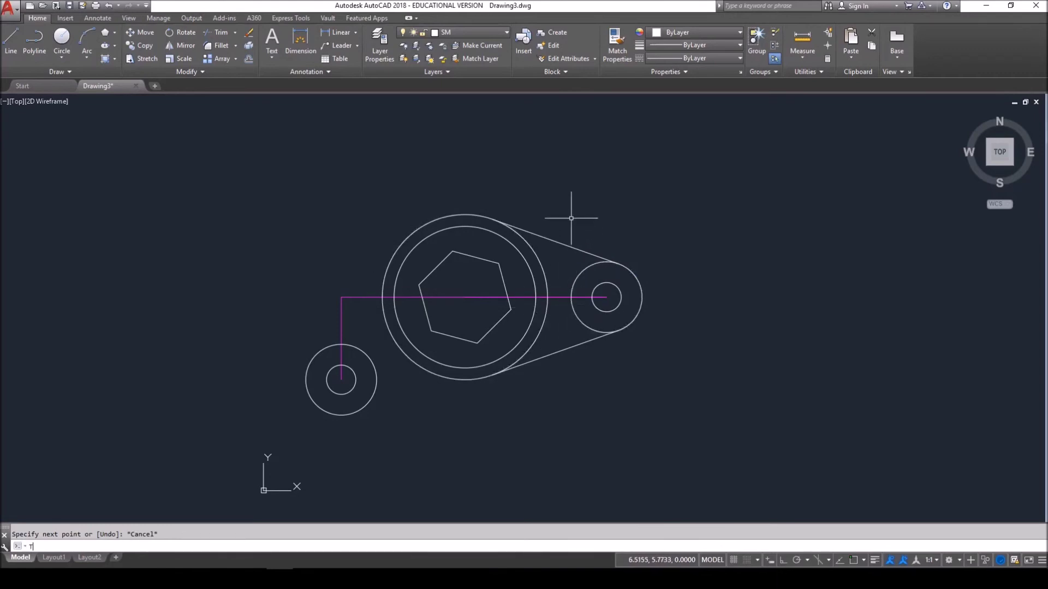
Step: Trim (TR) the right lug circle's inner arc between the two tangent lines
text(TR)
key(Return)
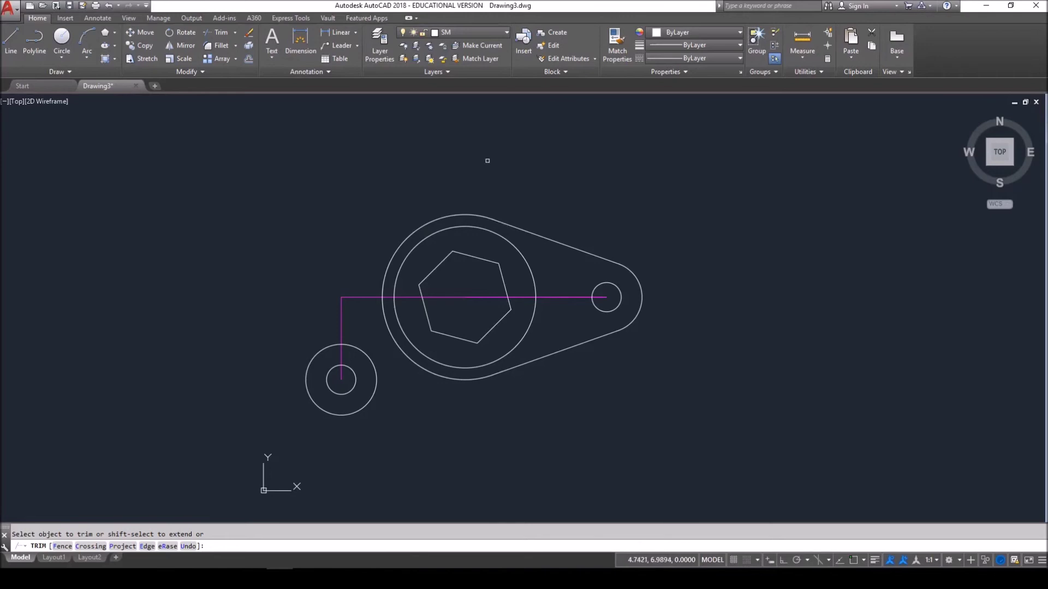
key(Escape)
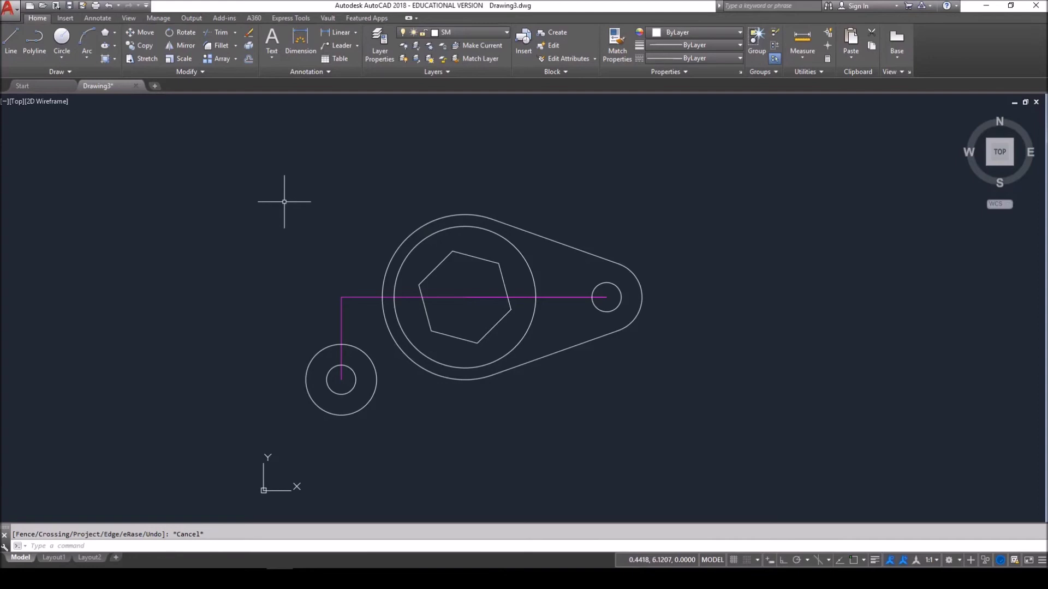
Step: Draw a radius-5 circle tangent to the left lug circle and the top of the hub
click(67, 58)
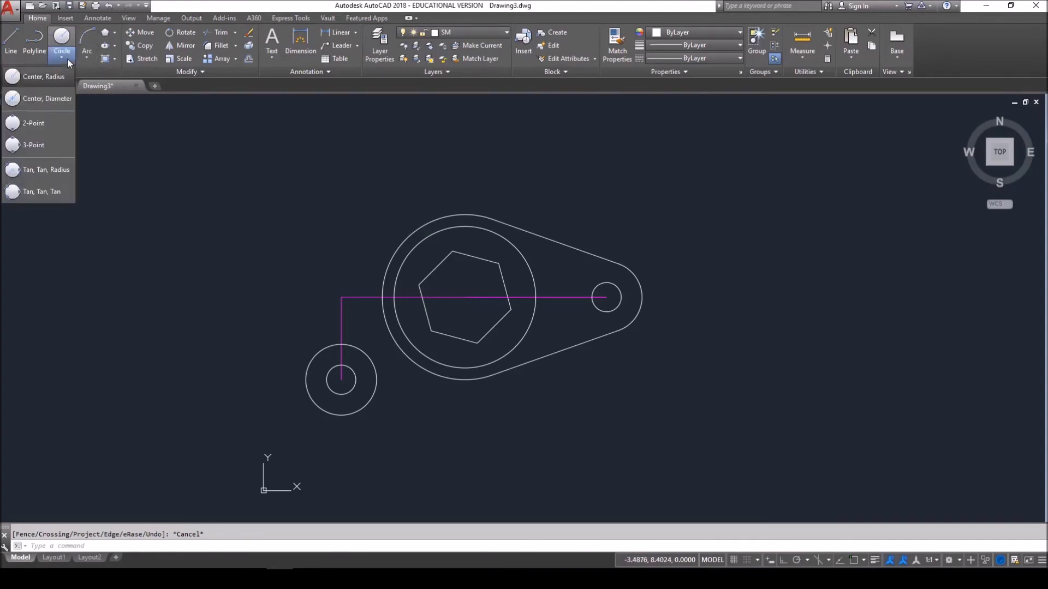
click(65, 170)
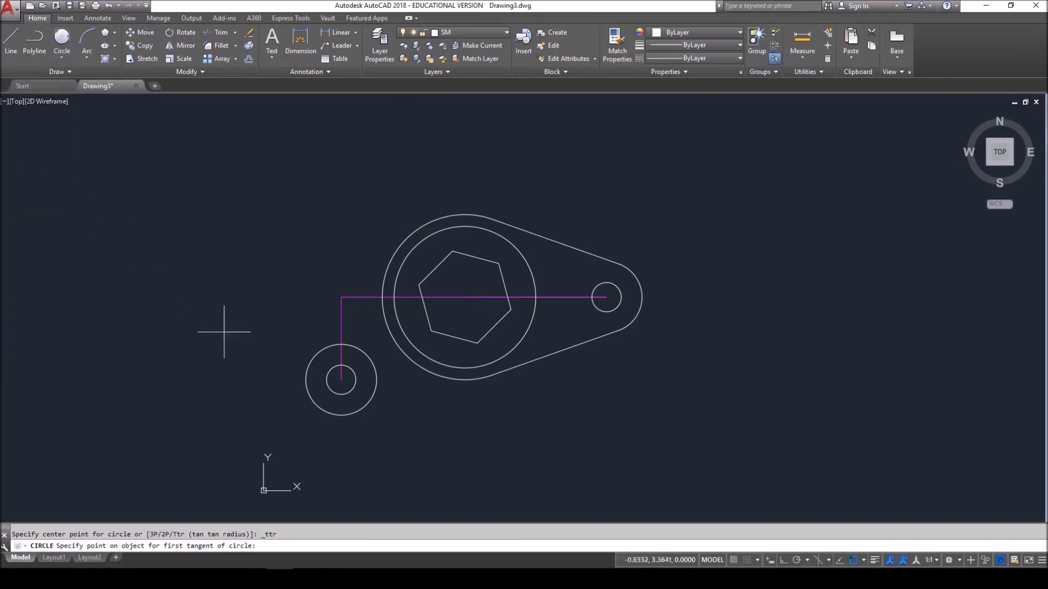
click(305, 377)
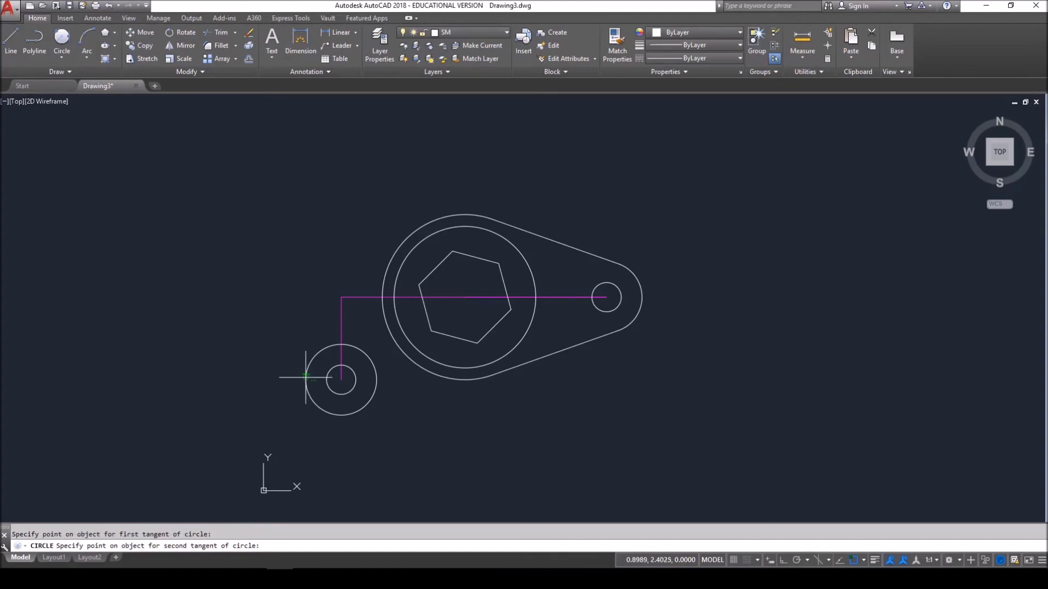
click(444, 217)
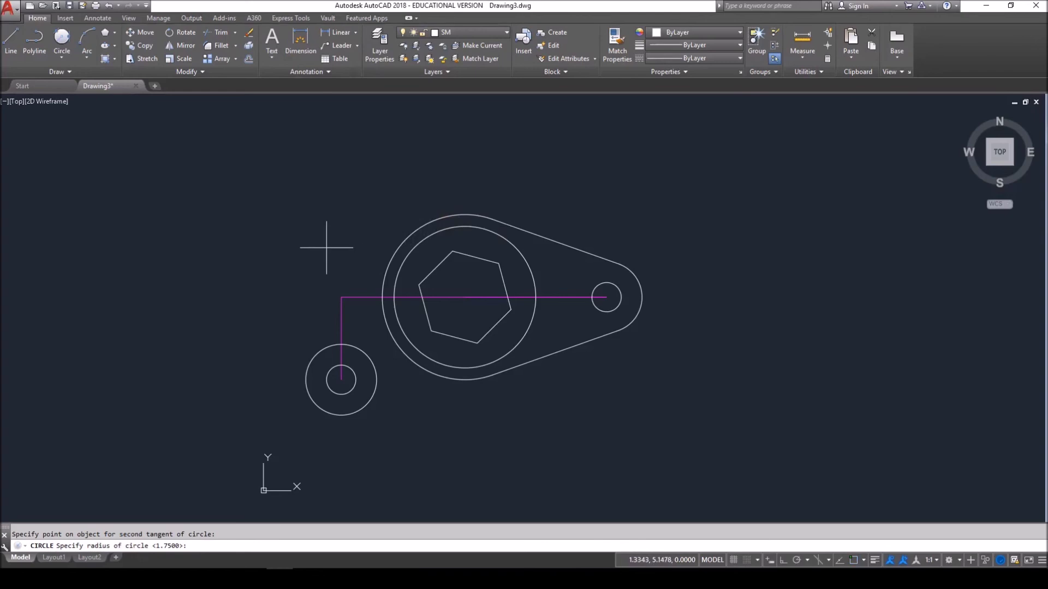
key(Return)
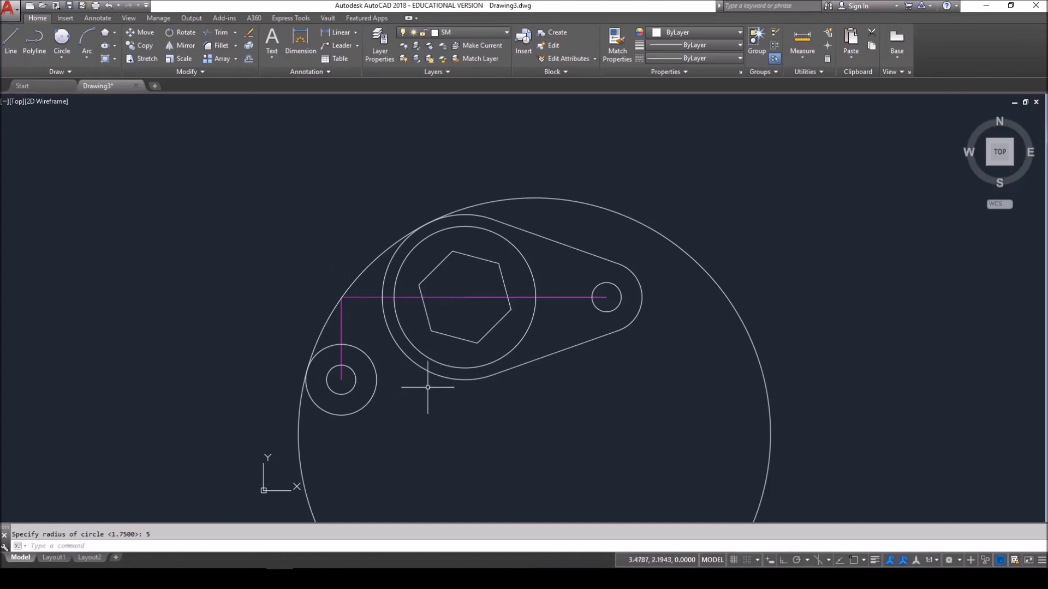
Step: Draw a radius-1.5 circle tangent to the left lug circle and the hub's underside
click(57, 59)
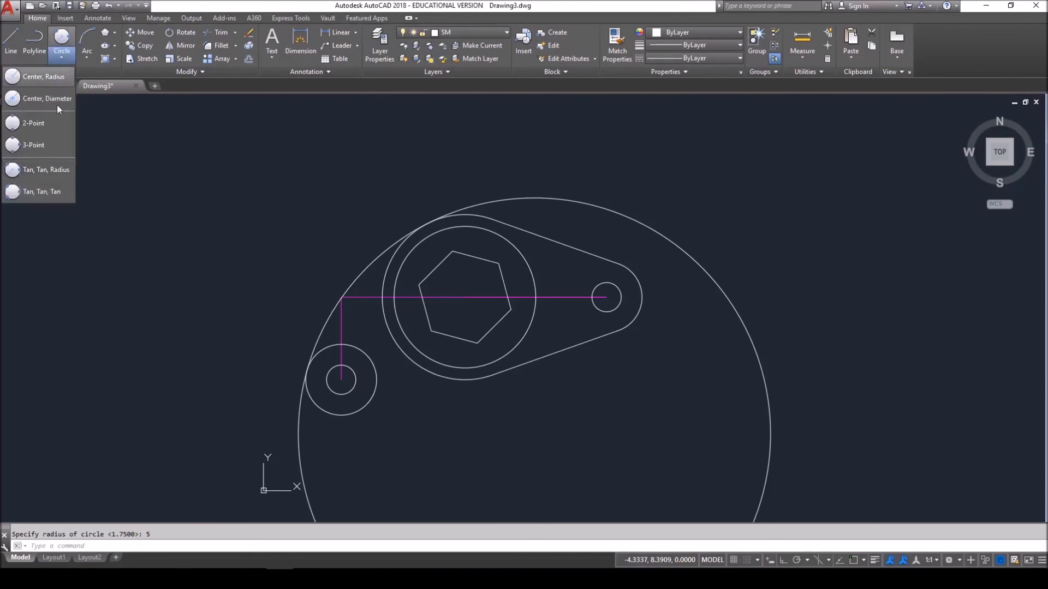
click(57, 172)
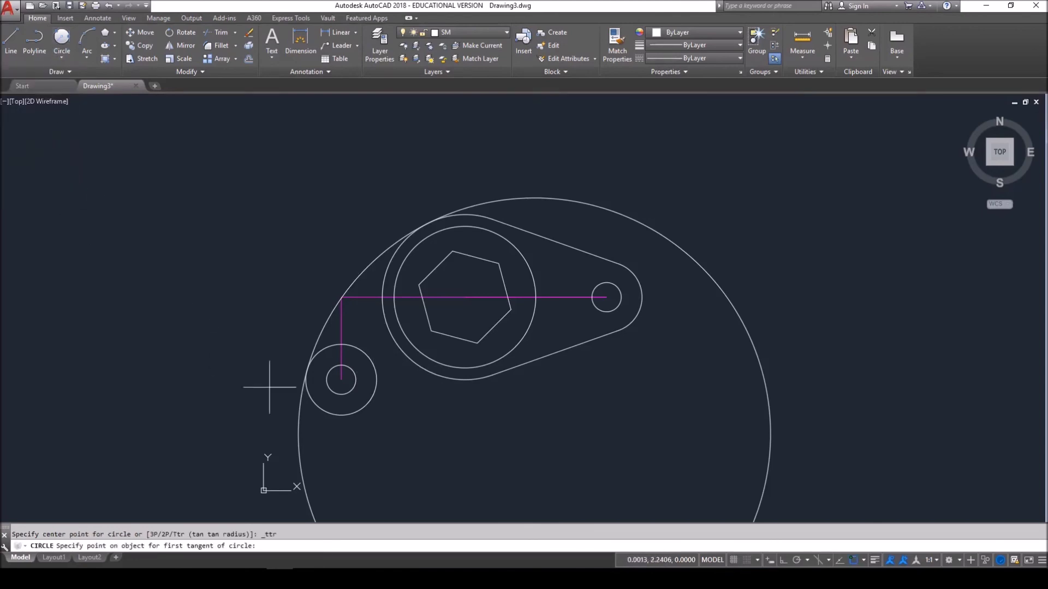
click(376, 394)
click(433, 376)
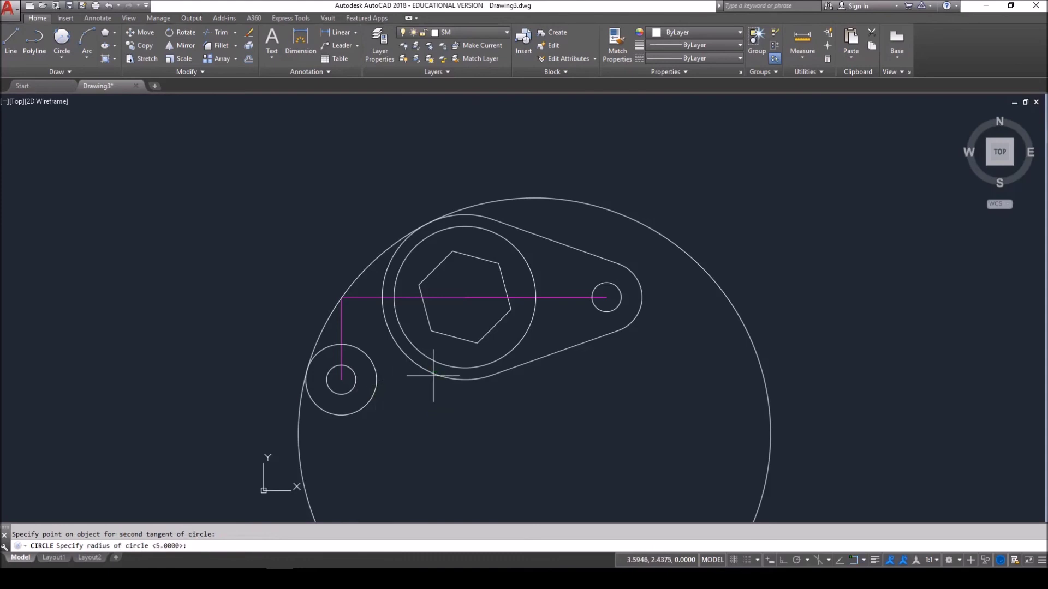
text(1.5)
key(Return)
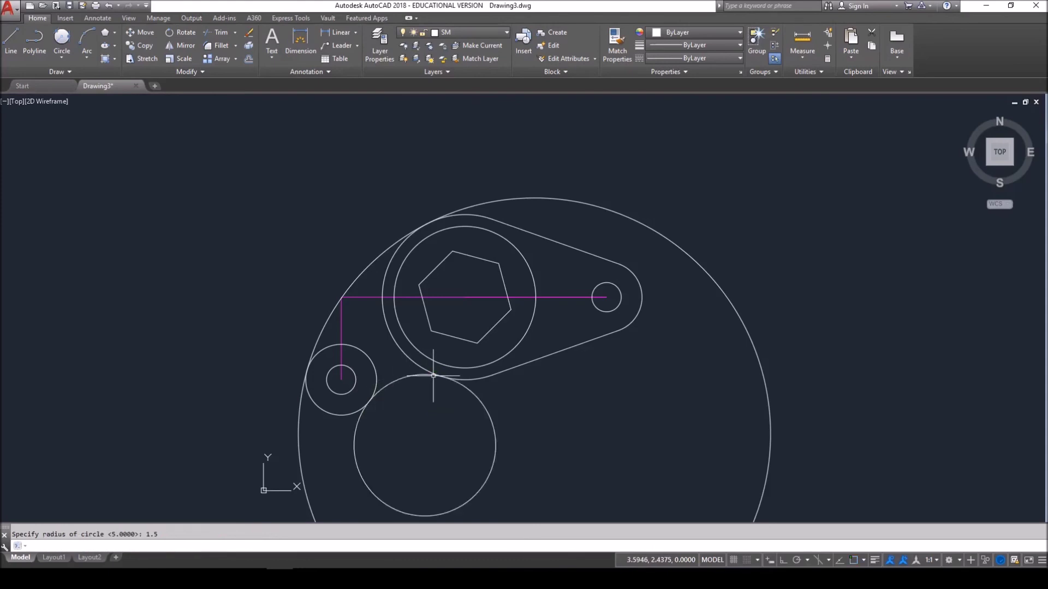
key(Escape)
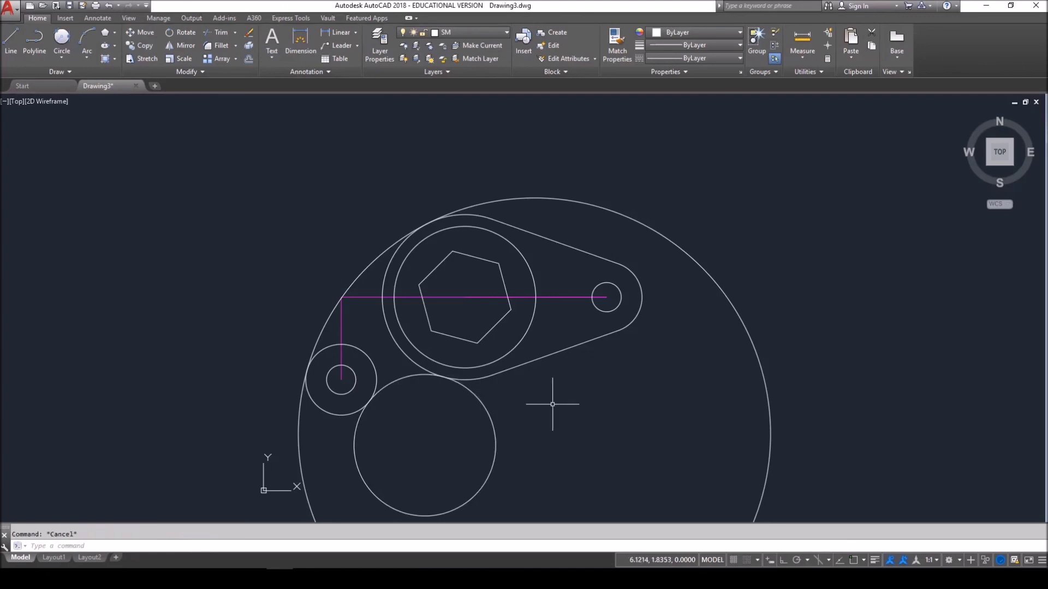
Step: Trim away the outer parts of the radius-1.5 and radius-5 tangent circles
text(TR)
key(Return)
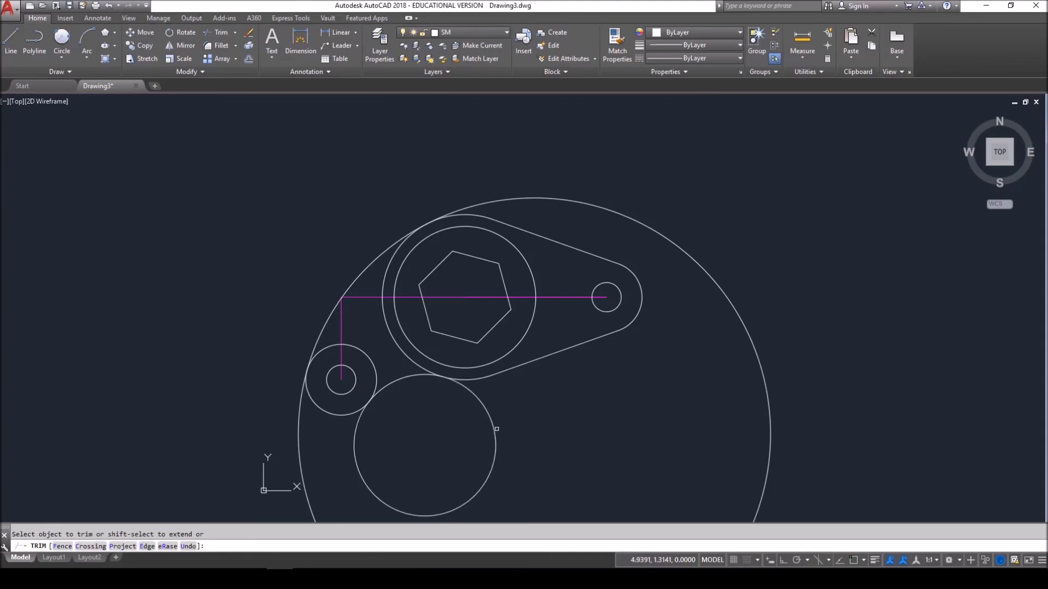
click(492, 435)
click(304, 486)
click(300, 414)
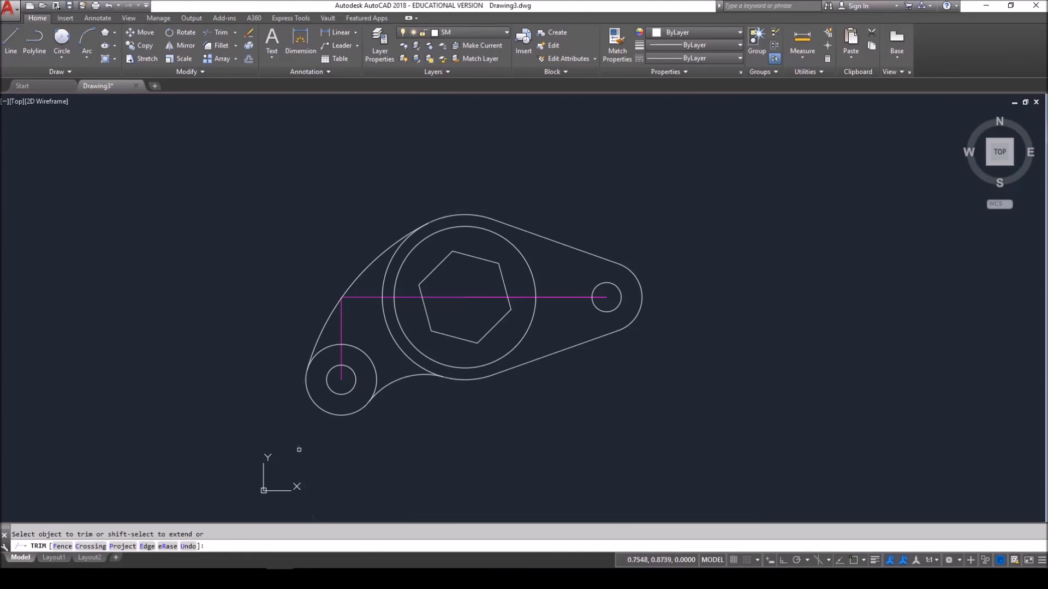
Step: Trim the left lug's inner arcs and the hub's outer-circle arcs to close the outline
click(368, 356)
click(334, 348)
click(383, 303)
click(382, 299)
click(384, 284)
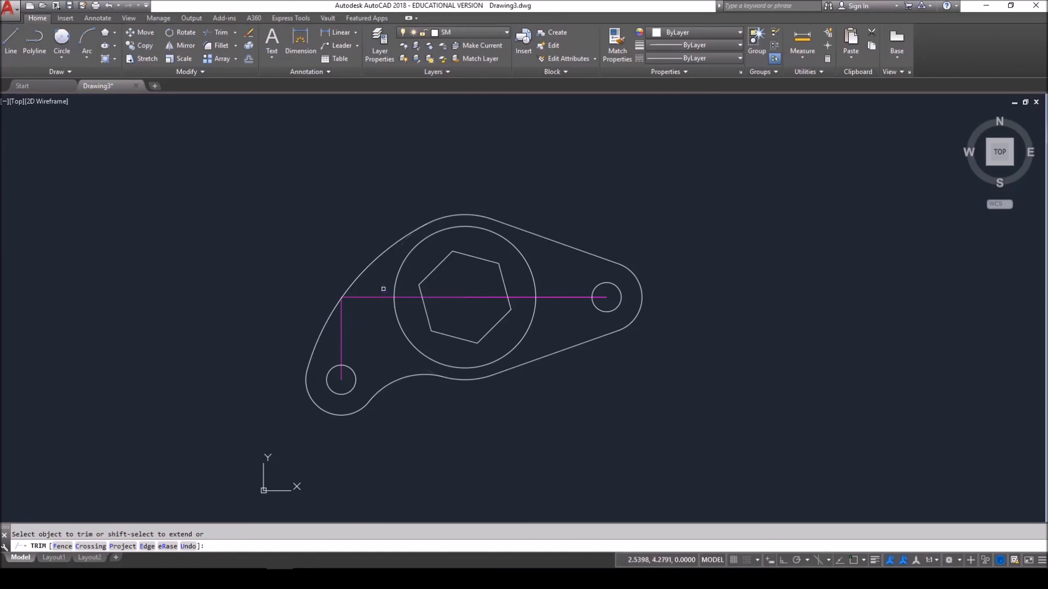
key(Escape)
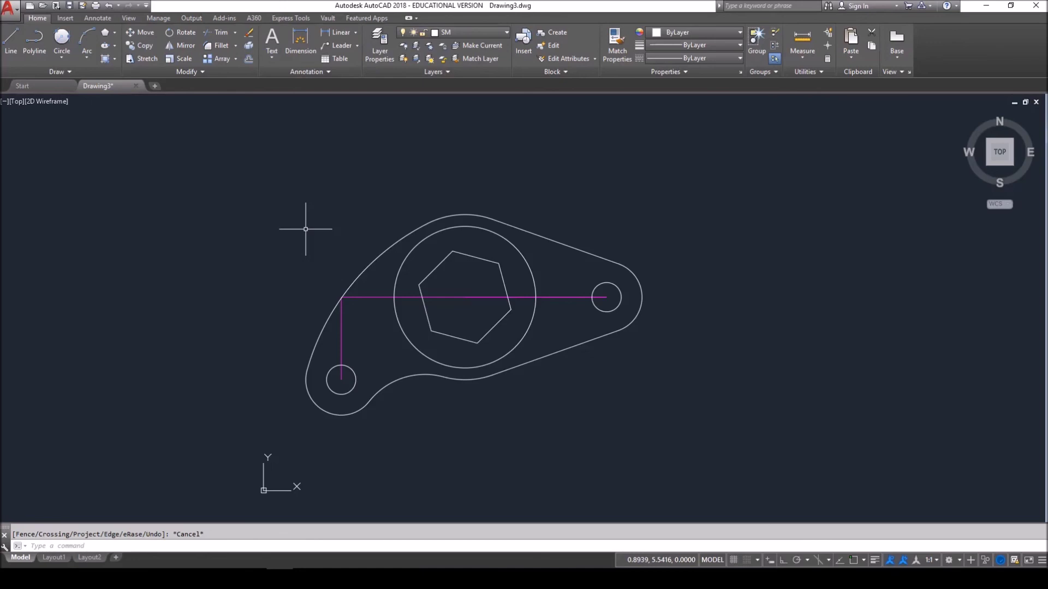
text(z)
key(Return)
Step: Zoom to extents to show the complete rocker-arm outline and hexagonal hub
text(E)
key(Return)
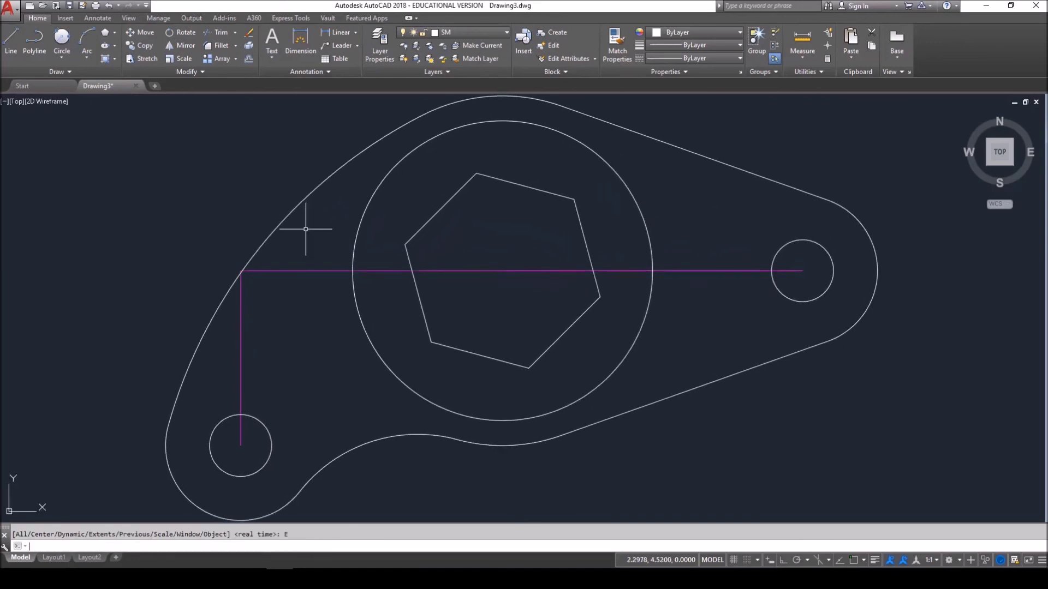
key(Escape)
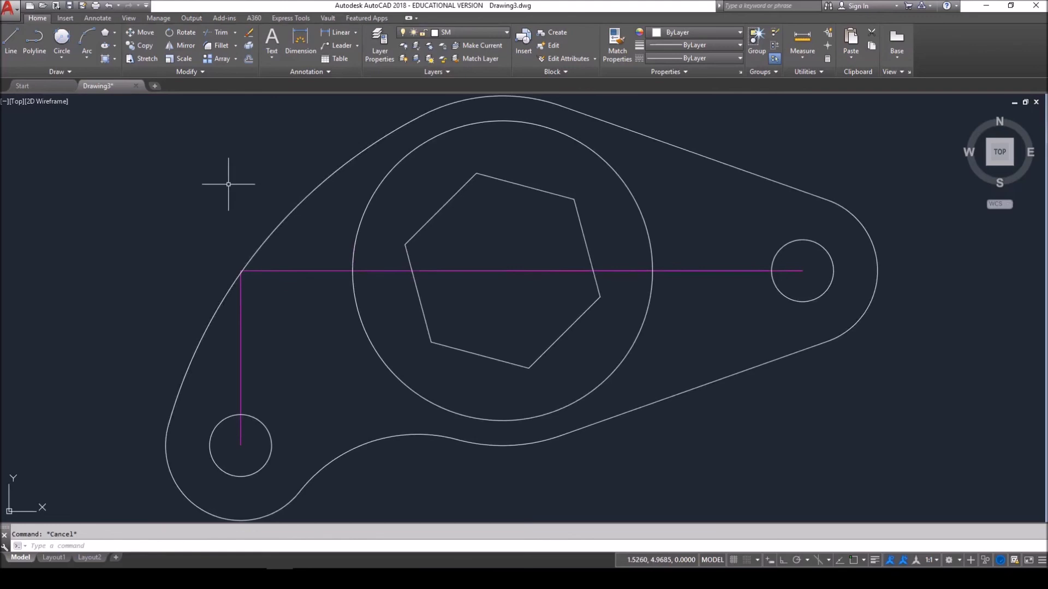